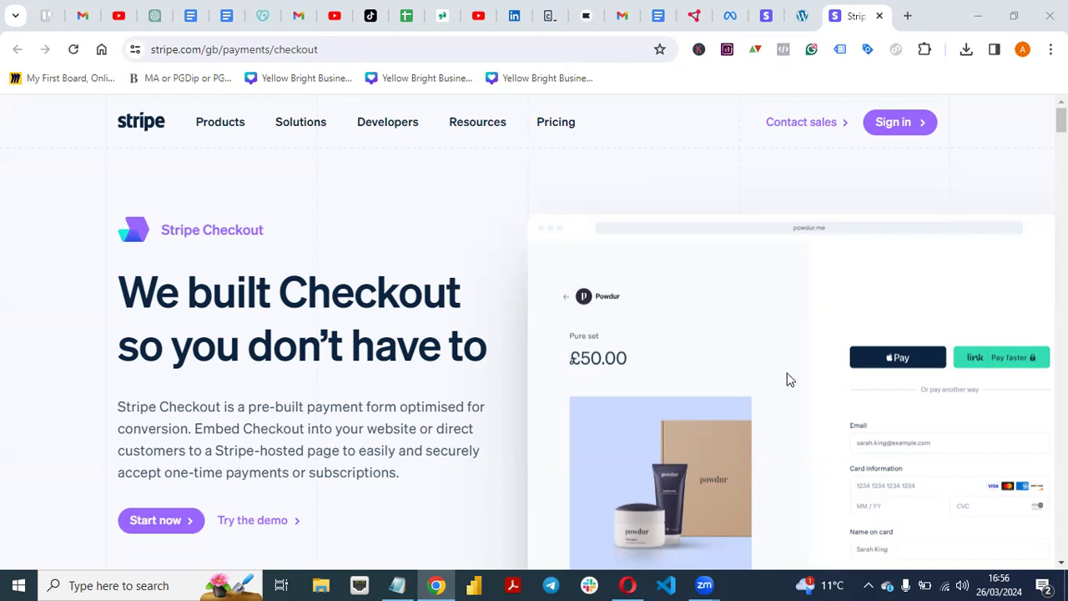
Look over the Stripe Checkout product page and return to the Stripe dashboard
{"action": "left_click_drag", "start_coordinate": [1060, 120], "coordinate": [1060, 176]}
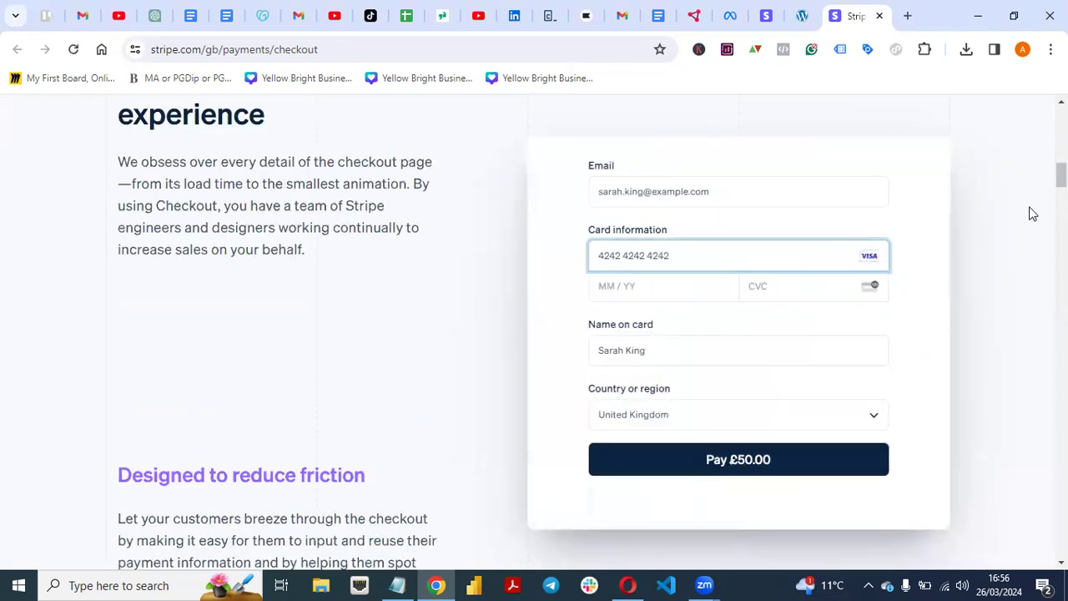
{"action": "left_click_drag", "start_coordinate": [1061, 175], "coordinate": [1061, 117]}
{"action": "key", "text": "ctrl+shift+Tab"}
{"action": "key", "text": "ctrl+shift+Tab"}
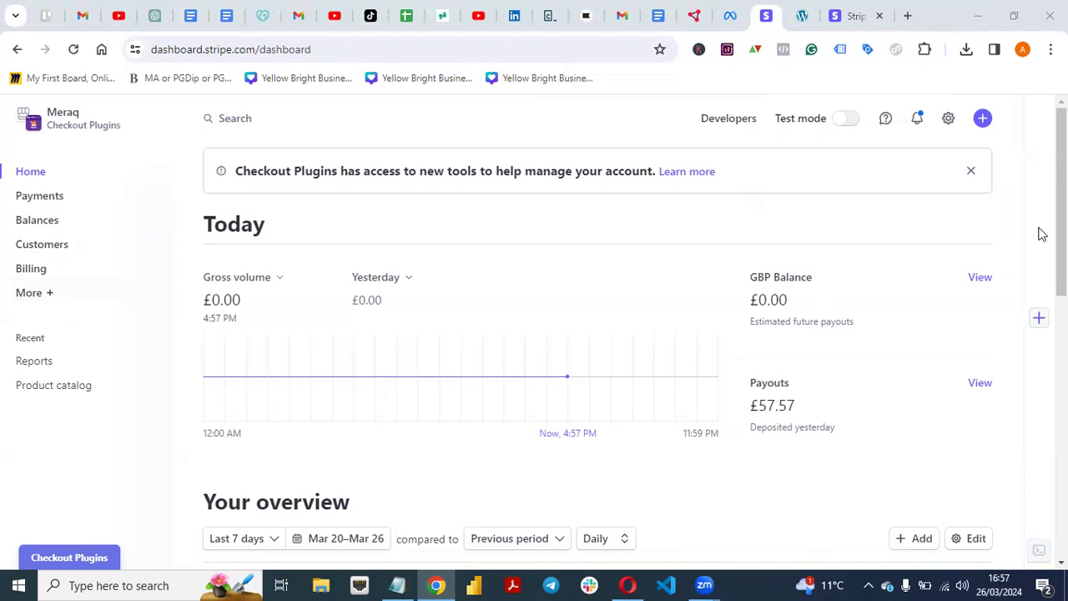
Go to the product catalog and start adding the first product
{"action": "left_click", "coordinate": [53, 299]}
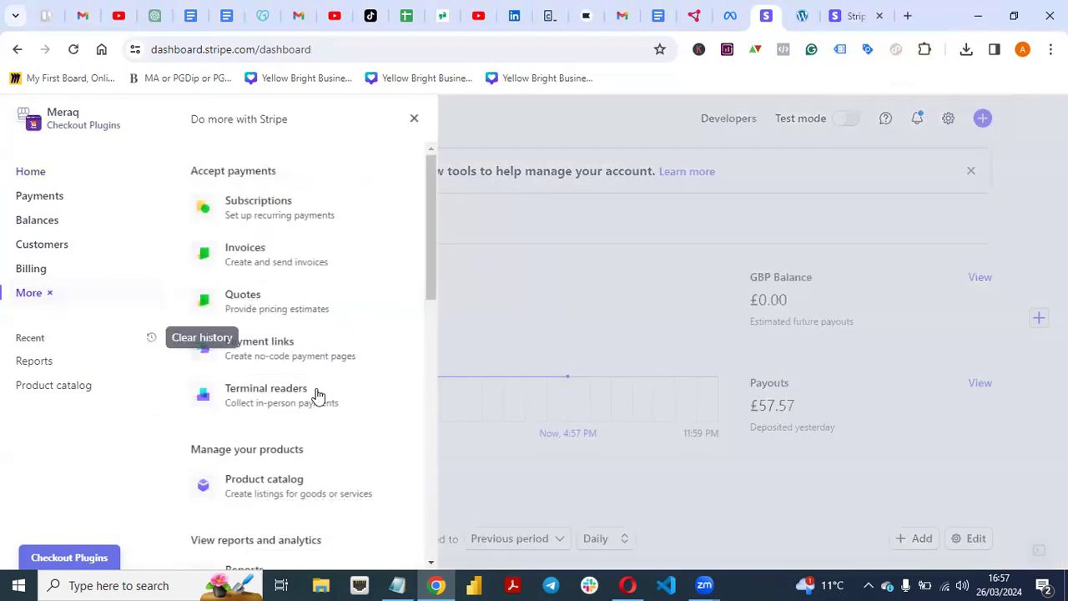
{"action": "left_click_drag", "start_coordinate": [431, 265], "coordinate": [431, 325]}
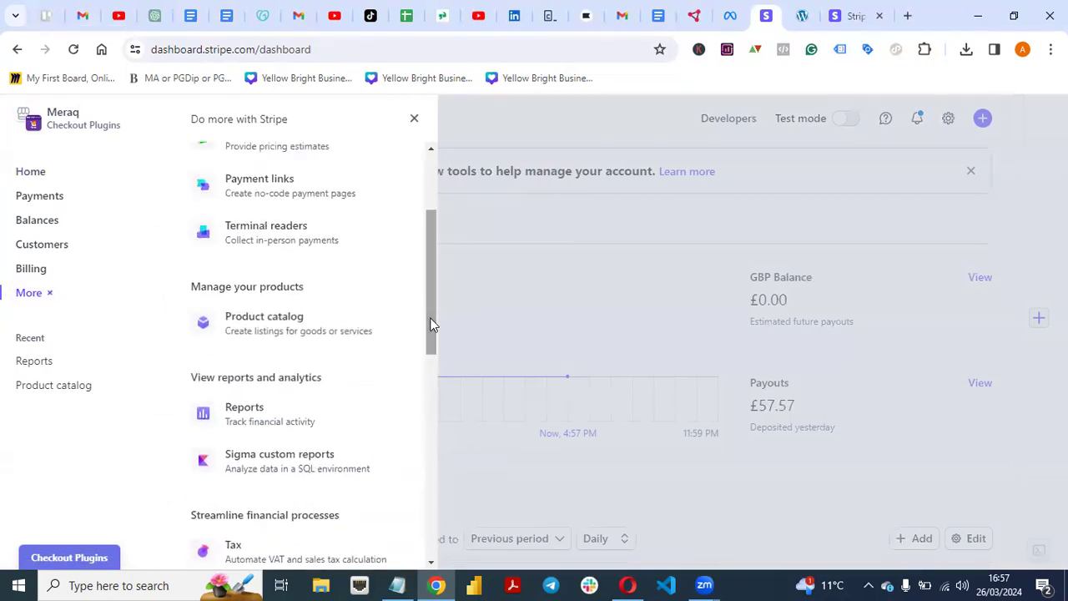
{"action": "left_click", "coordinate": [282, 325]}
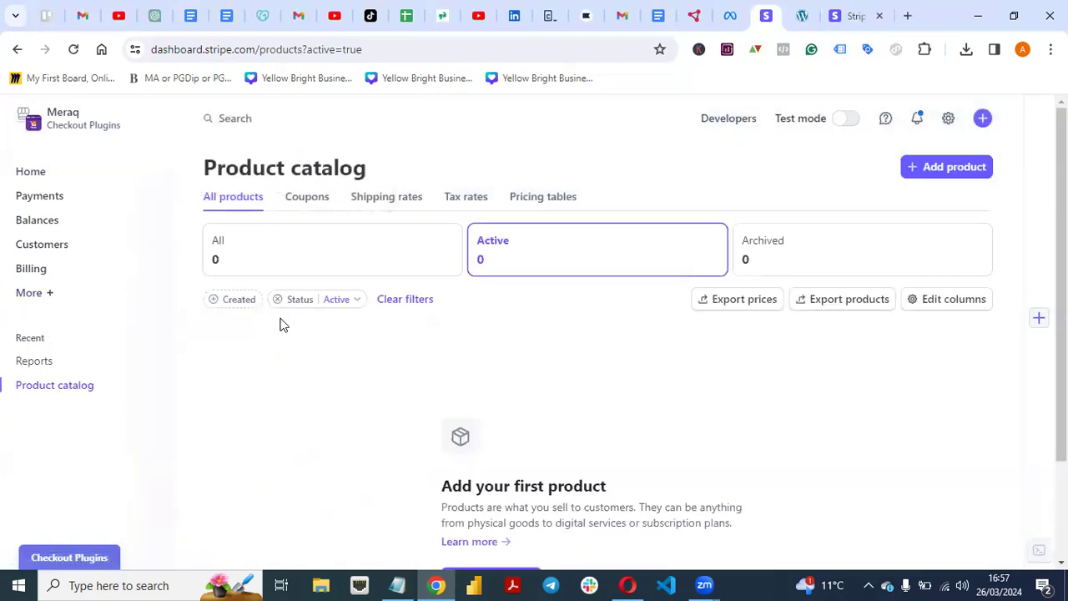
{"action": "scroll", "coordinate": [519, 454], "scroll_direction": "down", "scroll_amount": 2}
{"action": "scroll", "coordinate": [519, 454], "scroll_direction": "up", "scroll_amount": 1}
{"action": "scroll", "coordinate": [519, 455], "scroll_direction": "down", "scroll_amount": 1}
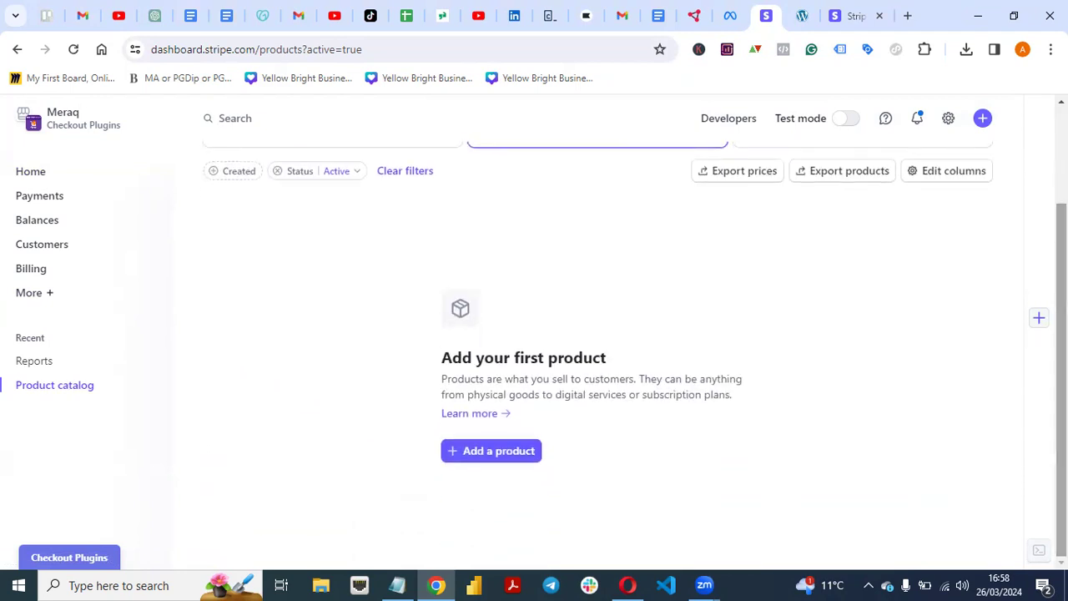
{"action": "left_click", "coordinate": [517, 452]}
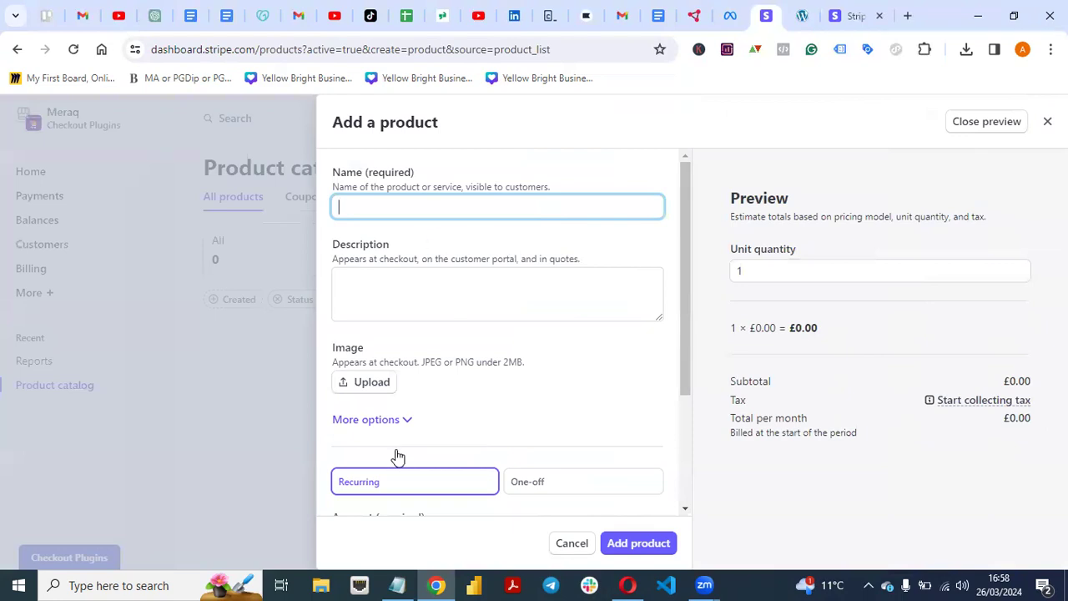
Copy the product name "Google Ads Template" from the CRO Note in Notepad into the new Stripe product's name
{"action": "key", "text": "alt+Tab"}
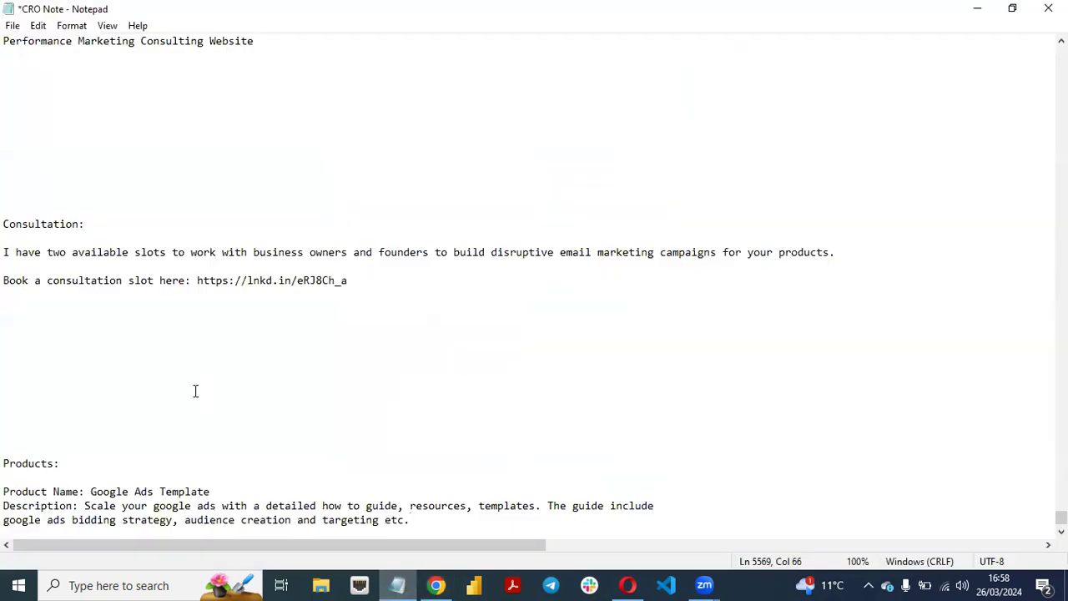
{"action": "left_click", "coordinate": [92, 491]}
{"action": "left_click_drag", "start_coordinate": [92, 492], "coordinate": [211, 491]}
{"action": "key", "text": "ctrl+c"}
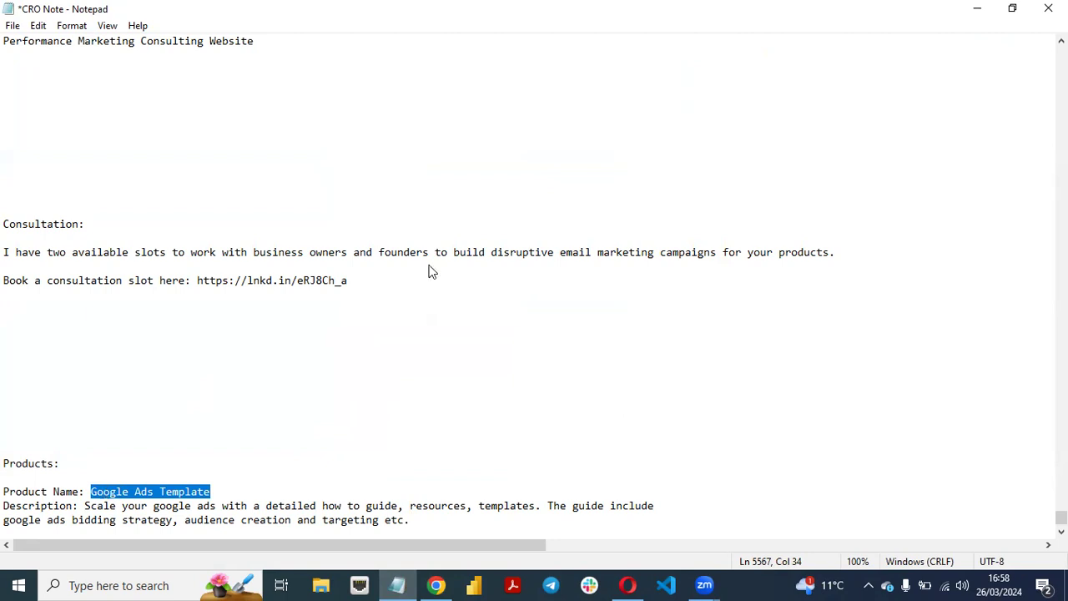
{"action": "left_click", "coordinate": [436, 585]}
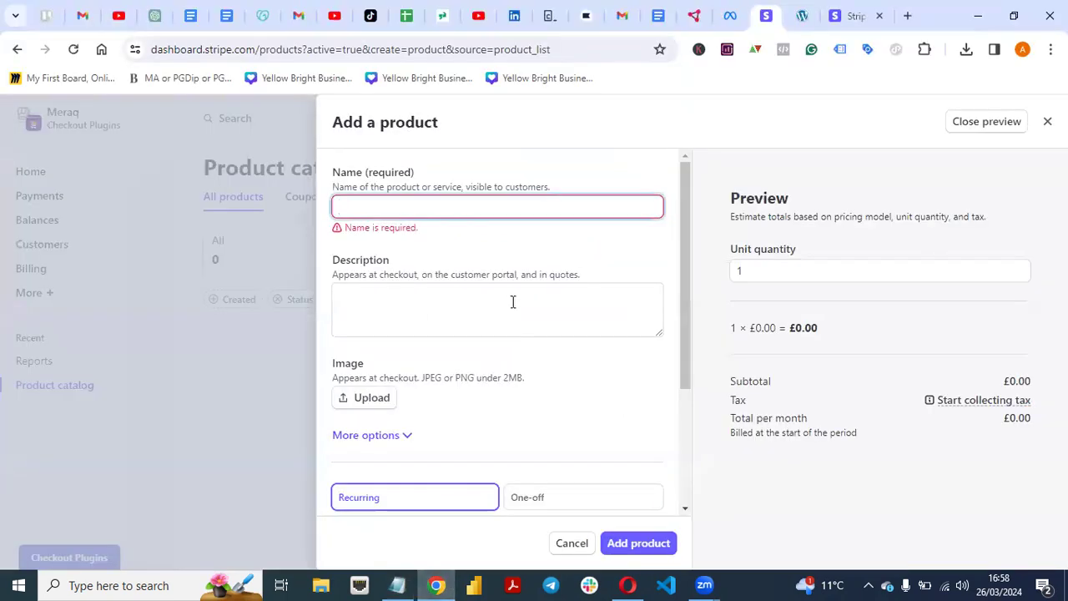
{"action": "key", "text": "ctrl+v"}
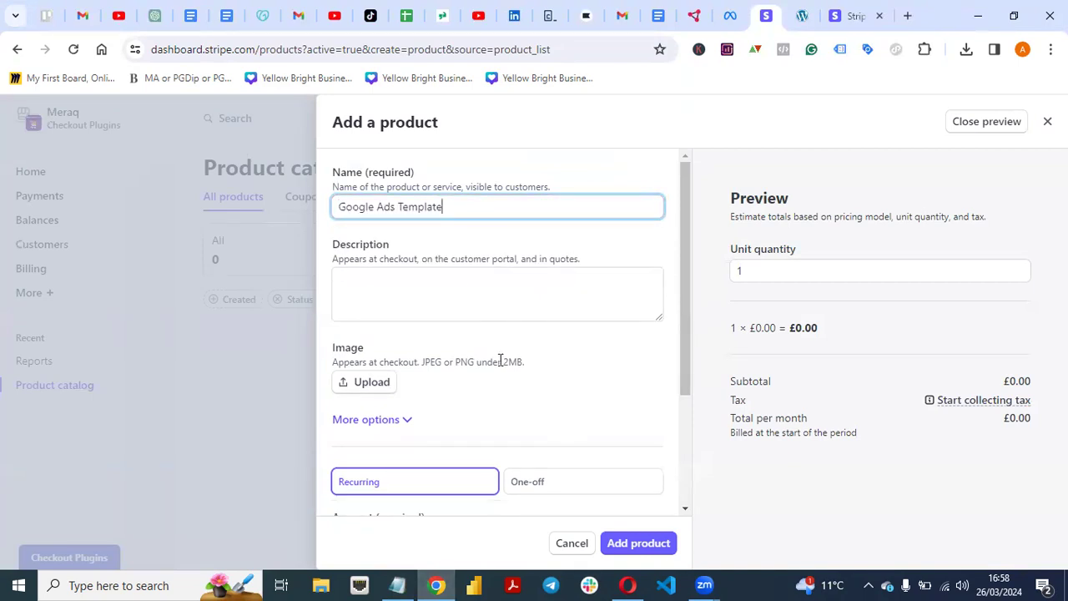
Copy the full Google Ads Template description from the CRO Note in Notepad into the Stripe product's description
{"action": "left_click", "coordinate": [397, 584]}
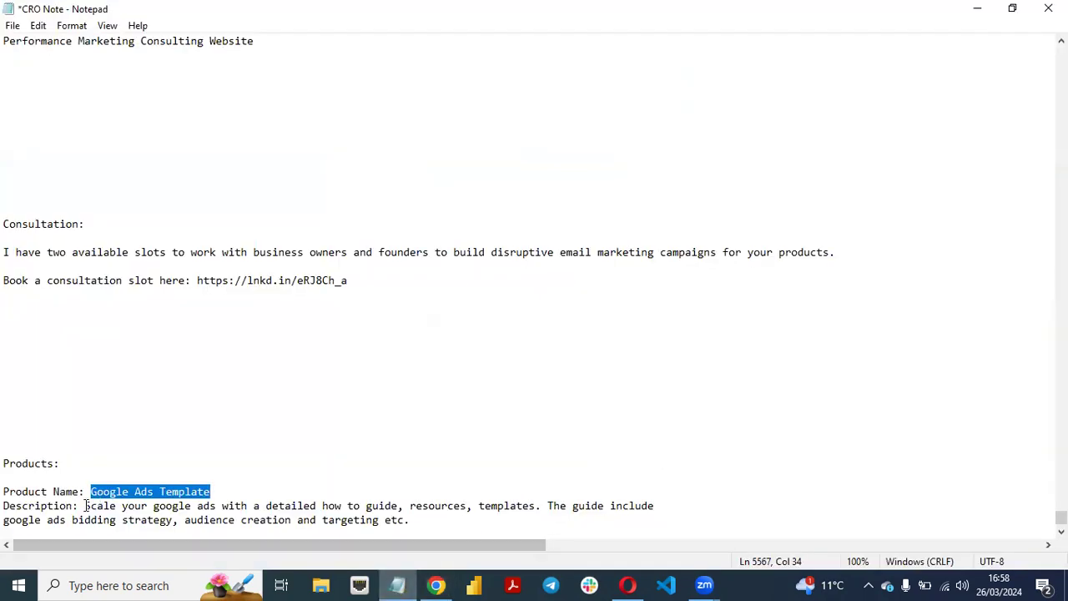
{"action": "left_click_drag", "start_coordinate": [83, 506], "coordinate": [415, 523]}
{"action": "key", "text": "ctrl+c"}
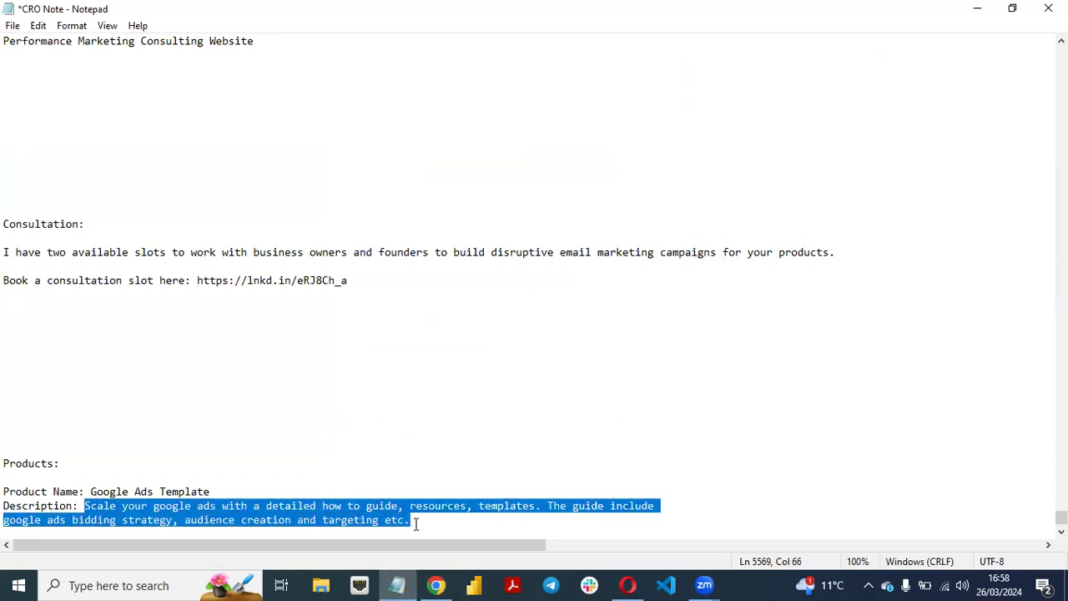
{"action": "left_click", "coordinate": [435, 585]}
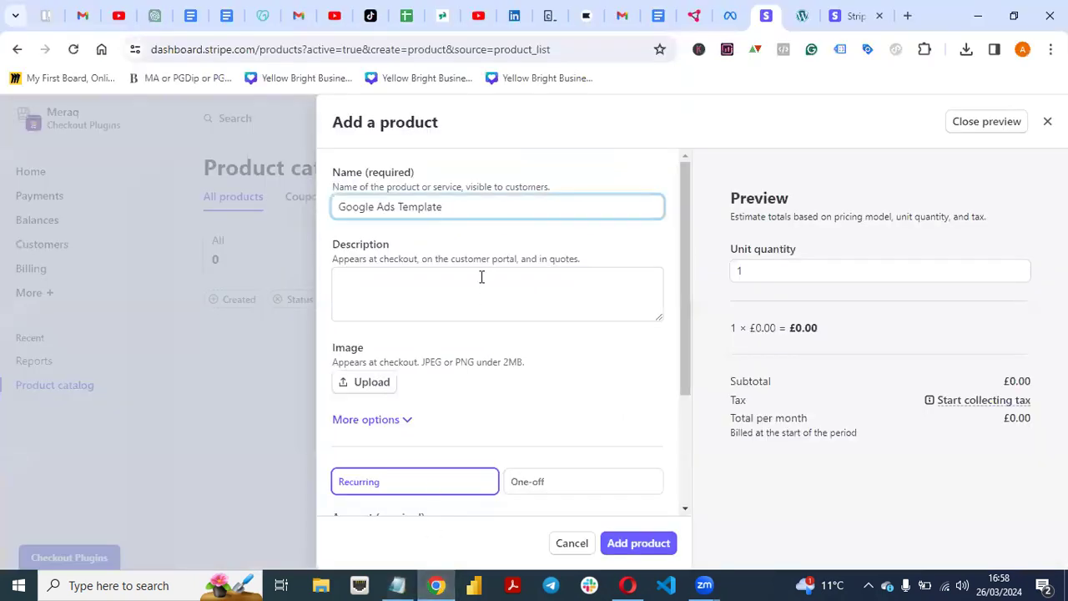
{"action": "left_click", "coordinate": [495, 298]}
{"action": "key", "text": "ctrl+v"}
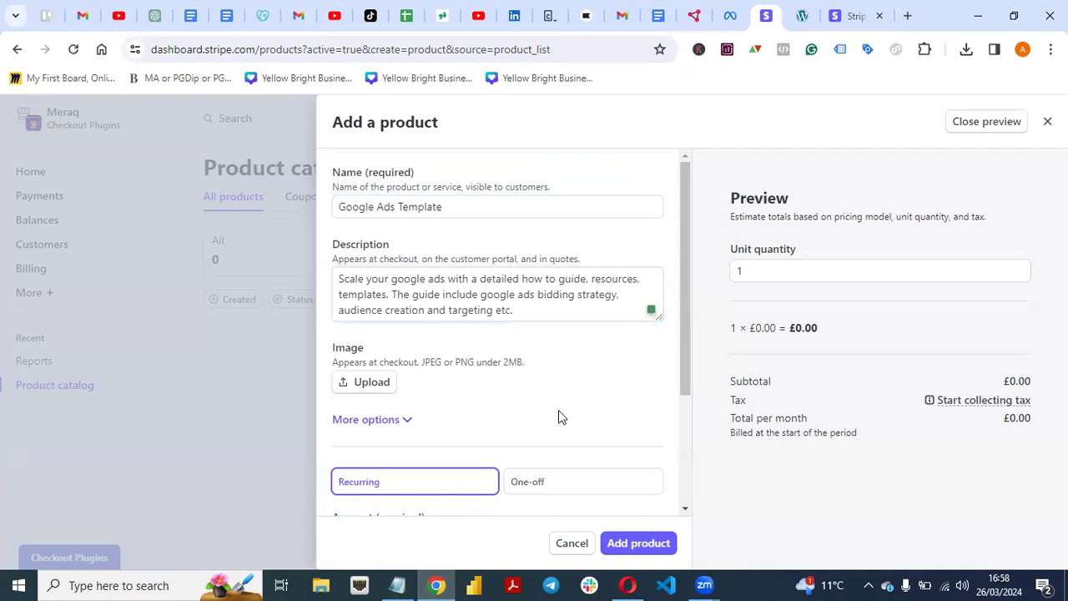
{"action": "left_click", "coordinate": [372, 384]}
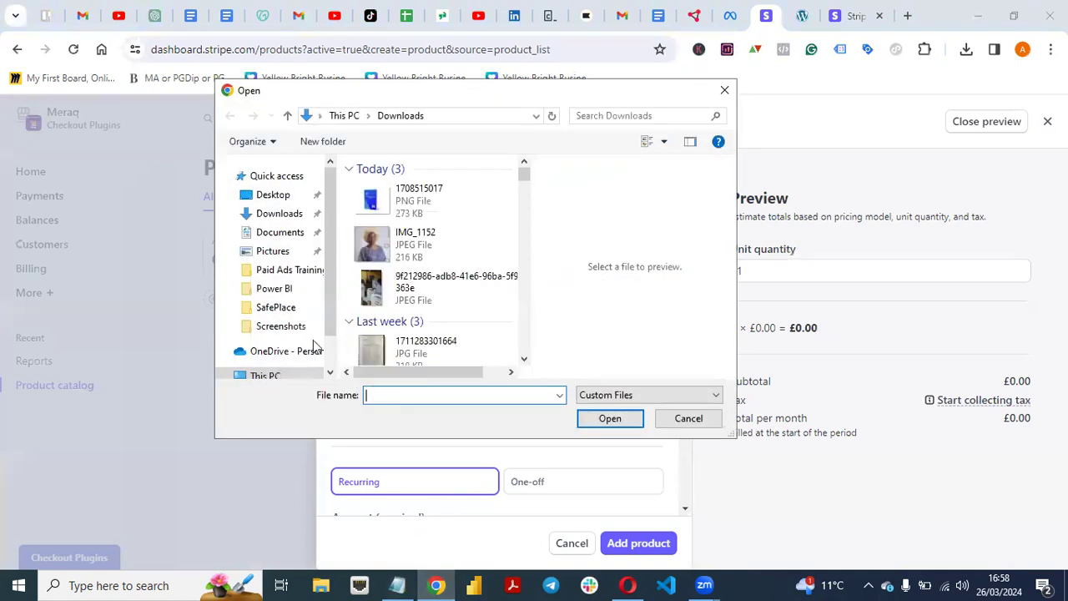
{"action": "left_click", "coordinate": [407, 208]}
{"action": "left_click", "coordinate": [624, 421]}
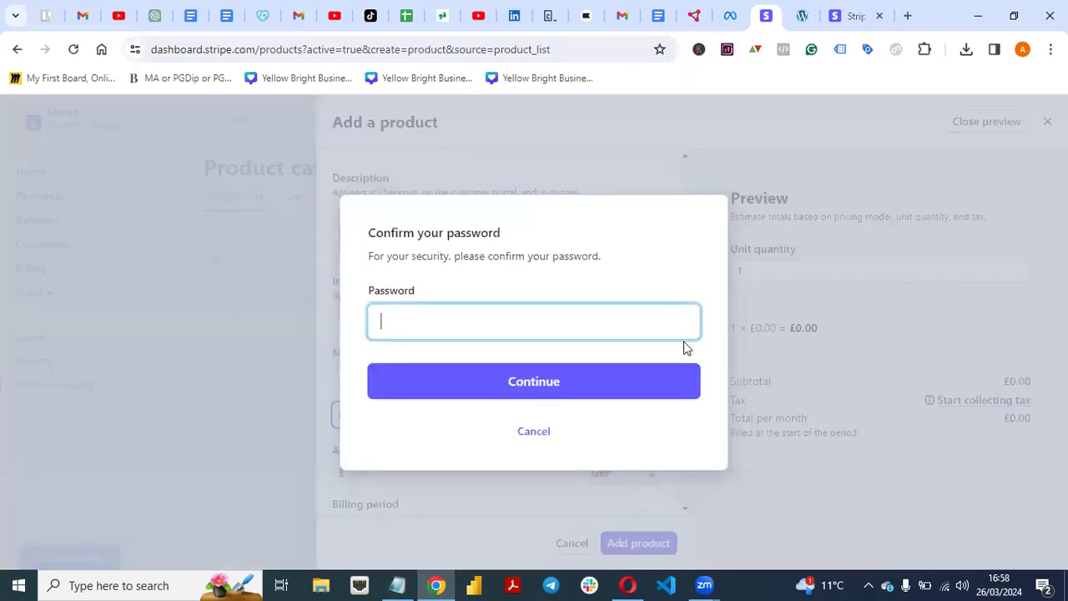
{"action": "type", "text": "••••••"}
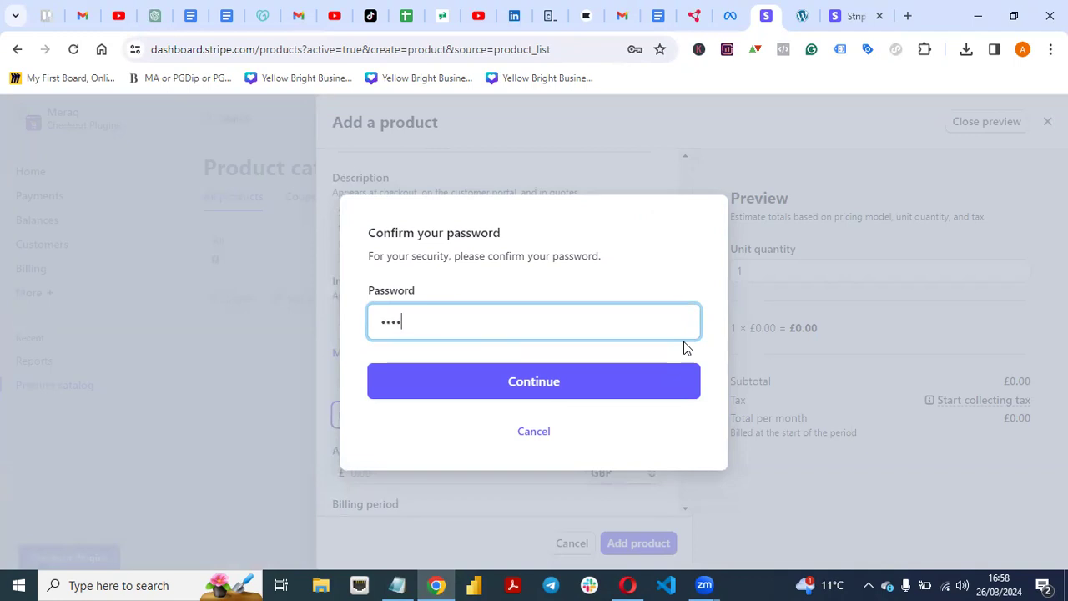
{"action": "type", "text": "•••••••"}
{"action": "left_click", "coordinate": [567, 385]}
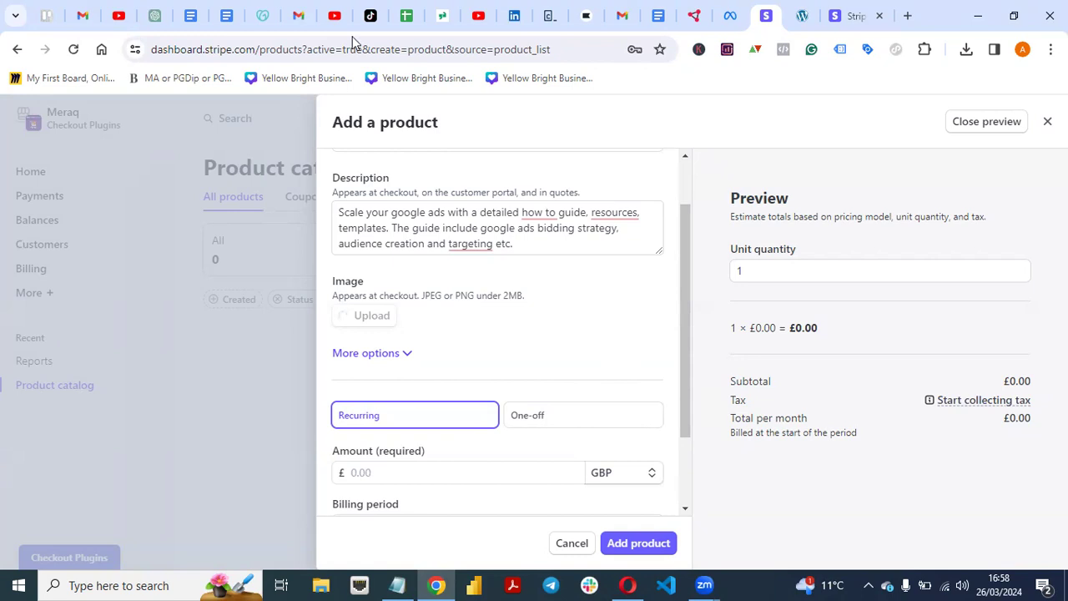
Set the product's pricing to a one-off amount of 50 GBP and add the product to the catalog
{"action": "left_click_drag", "start_coordinate": [684, 283], "coordinate": [695, 392]}
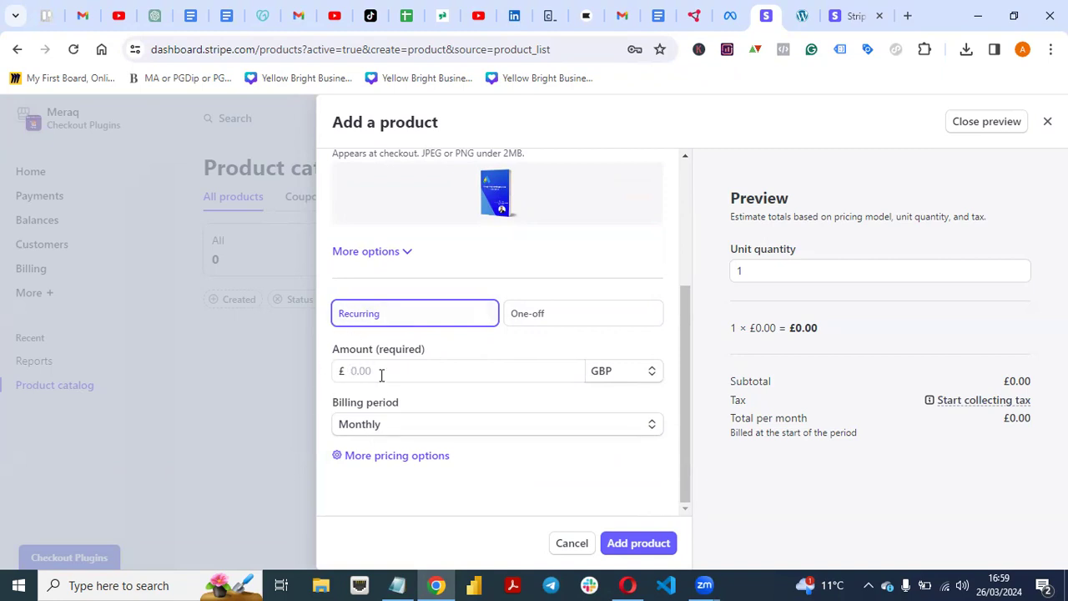
{"action": "left_click", "coordinate": [558, 316]}
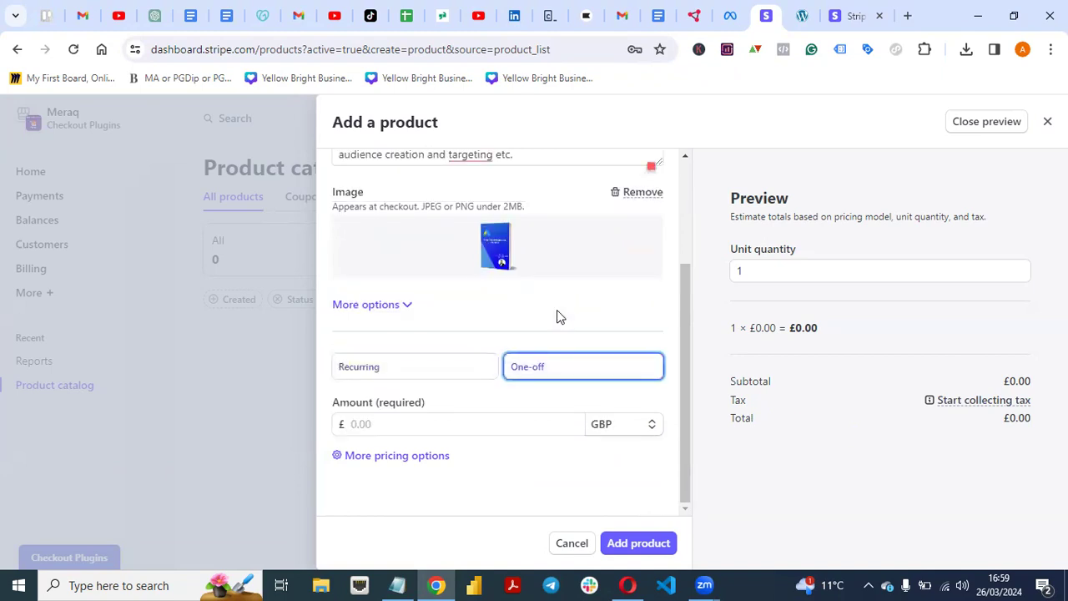
{"action": "left_click", "coordinate": [428, 427]}
{"action": "type", "text": "50"}
{"action": "left_click", "coordinate": [549, 477]}
{"action": "left_click", "coordinate": [638, 544]}
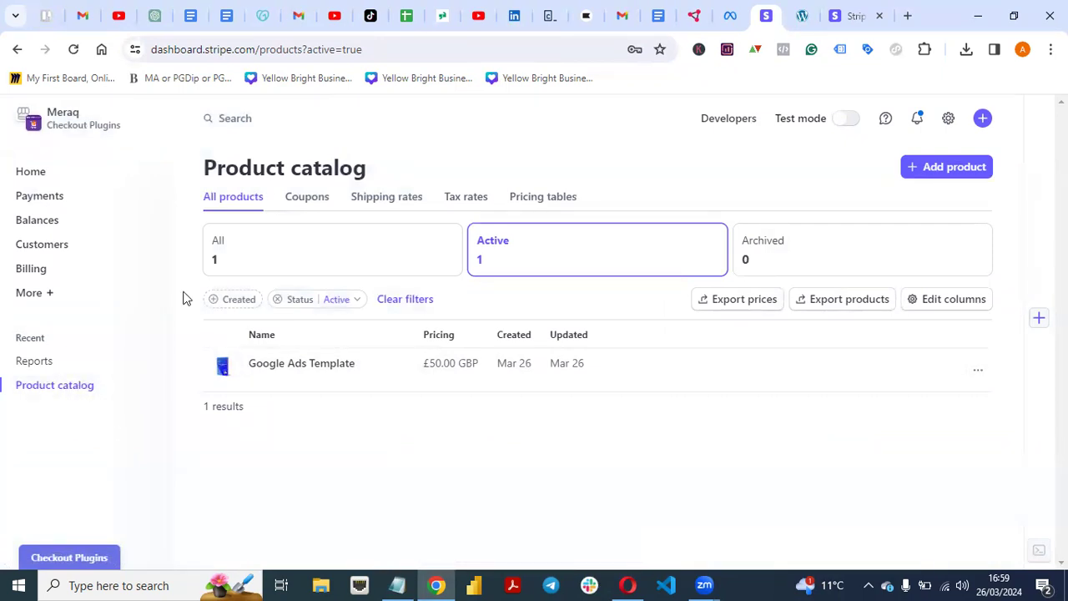
Review the catalog's coupons, shipping rates, tax rates and pricing tables, and return to all products
{"action": "left_click", "coordinate": [309, 198]}
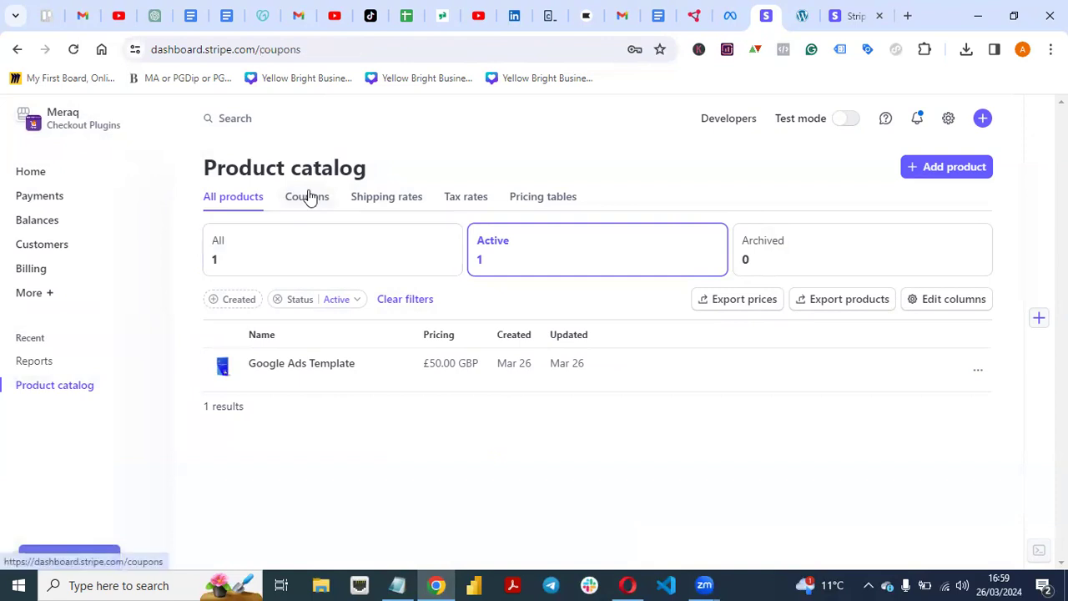
{"action": "left_click", "coordinate": [384, 201]}
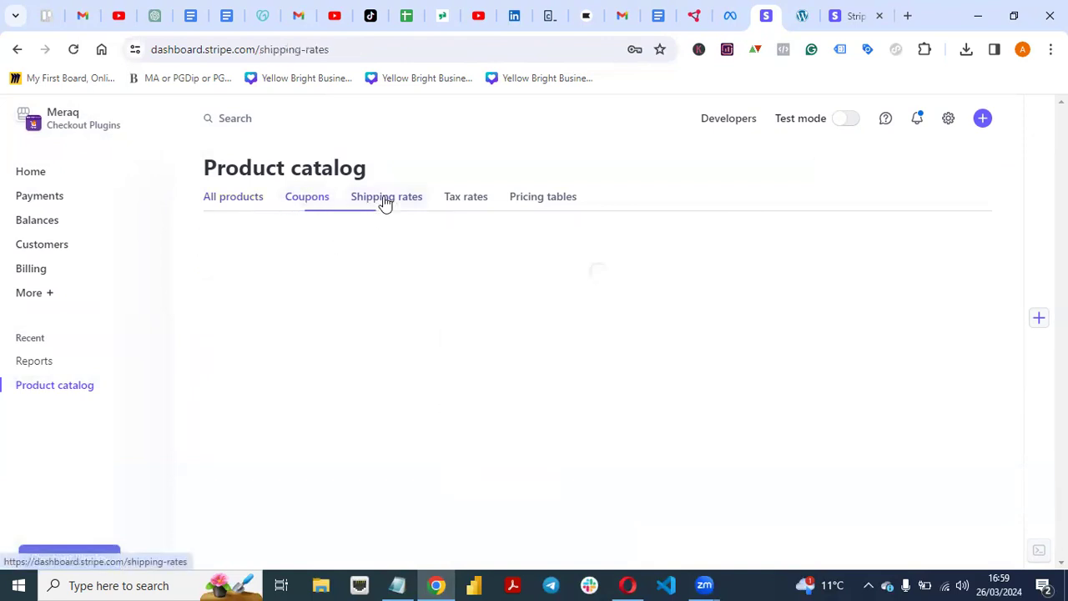
{"action": "left_click", "coordinate": [463, 207]}
{"action": "left_click", "coordinate": [532, 206]}
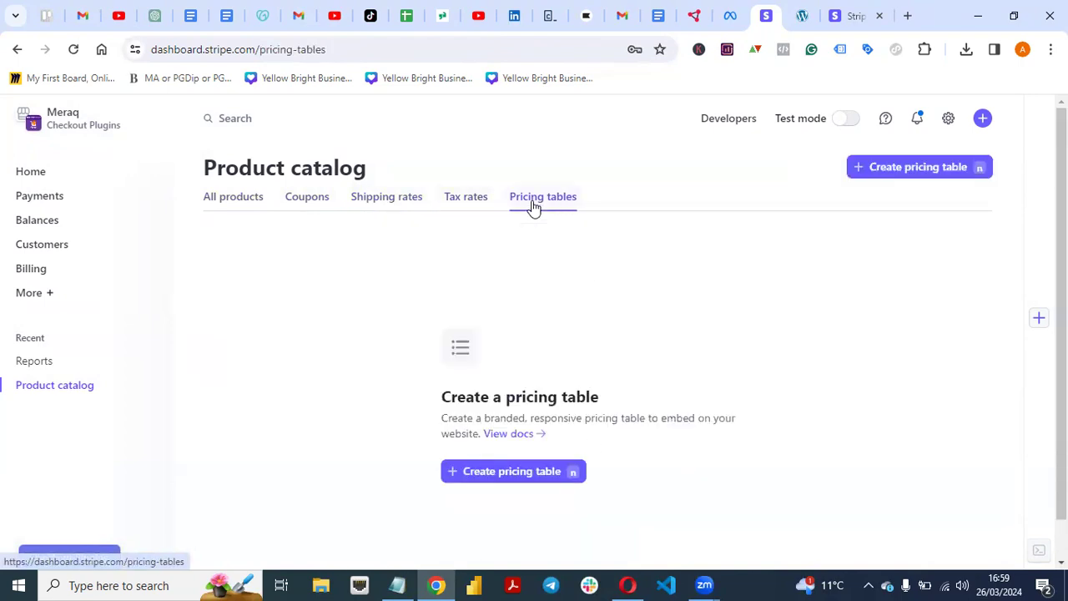
{"action": "left_click", "coordinate": [232, 197]}
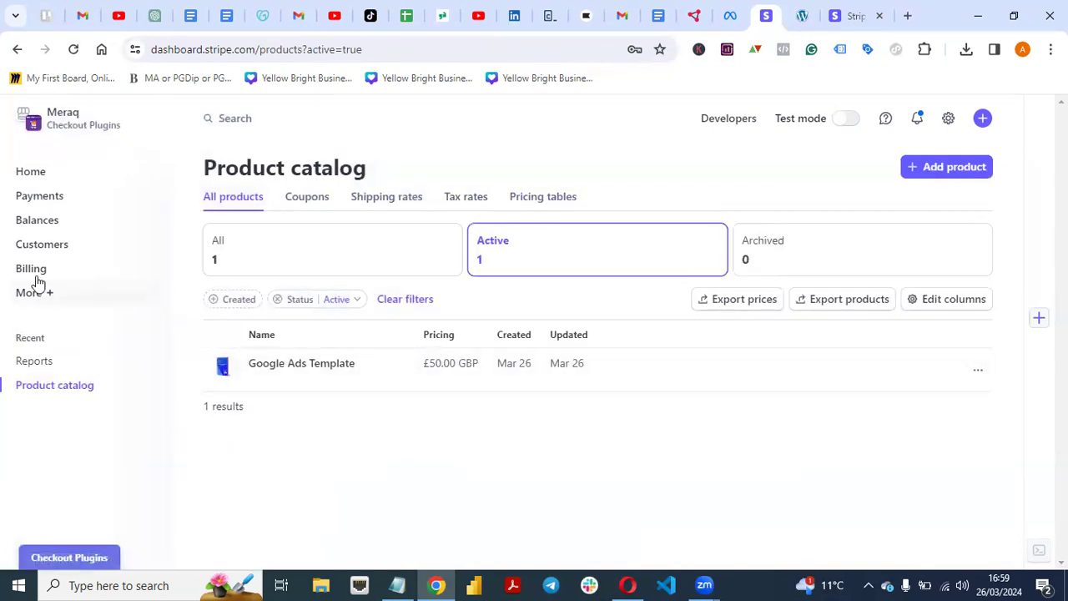
Go to the account's payments and start creating a payment link
{"action": "left_click", "coordinate": [38, 172]}
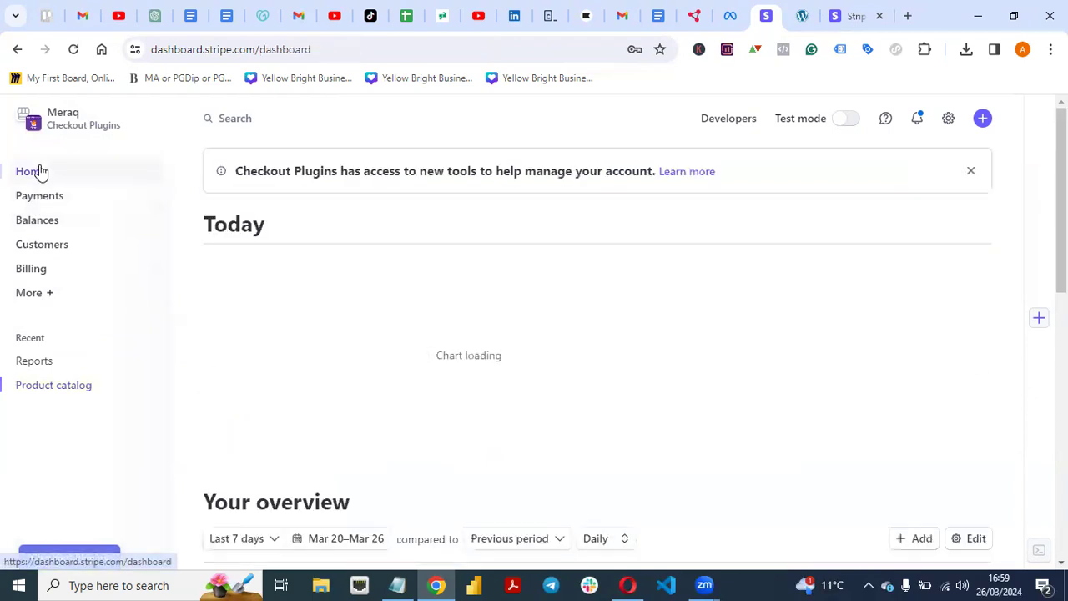
{"action": "left_click", "coordinate": [39, 196]}
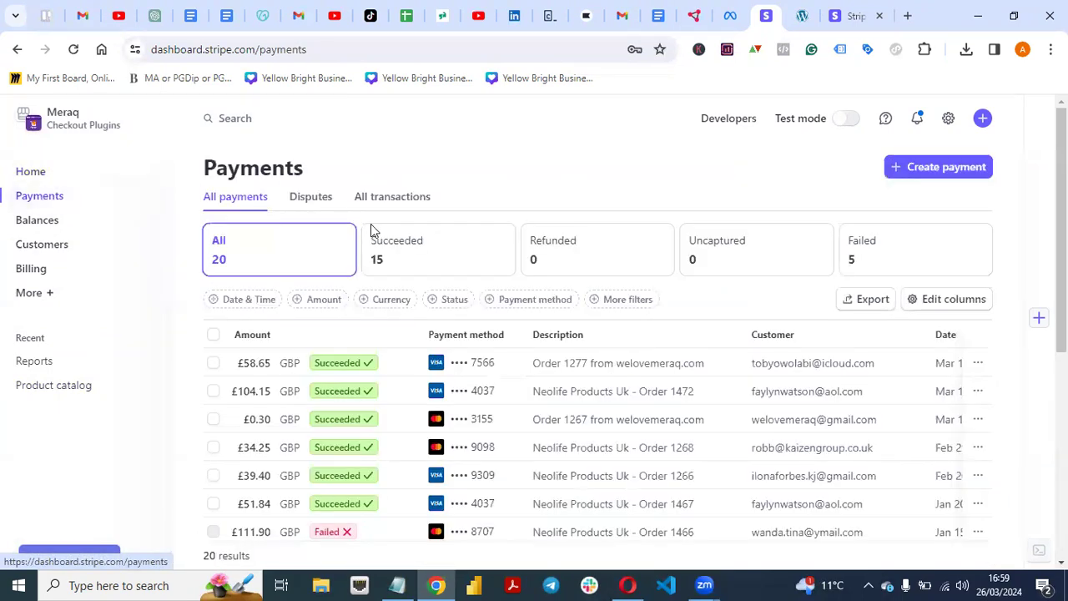
{"action": "left_click", "coordinate": [918, 175]}
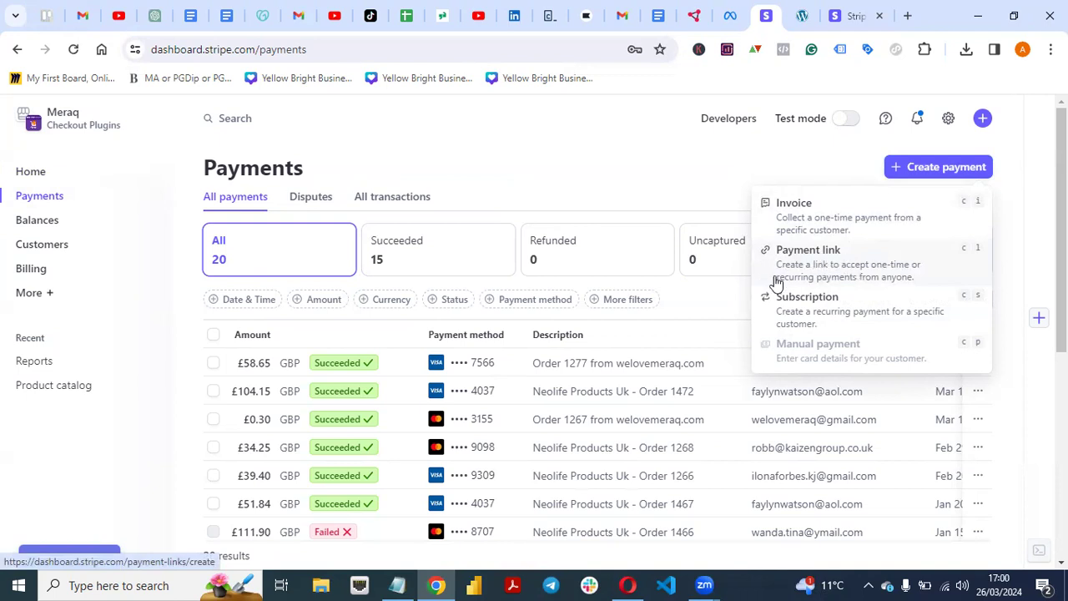
{"action": "left_click", "coordinate": [812, 259]}
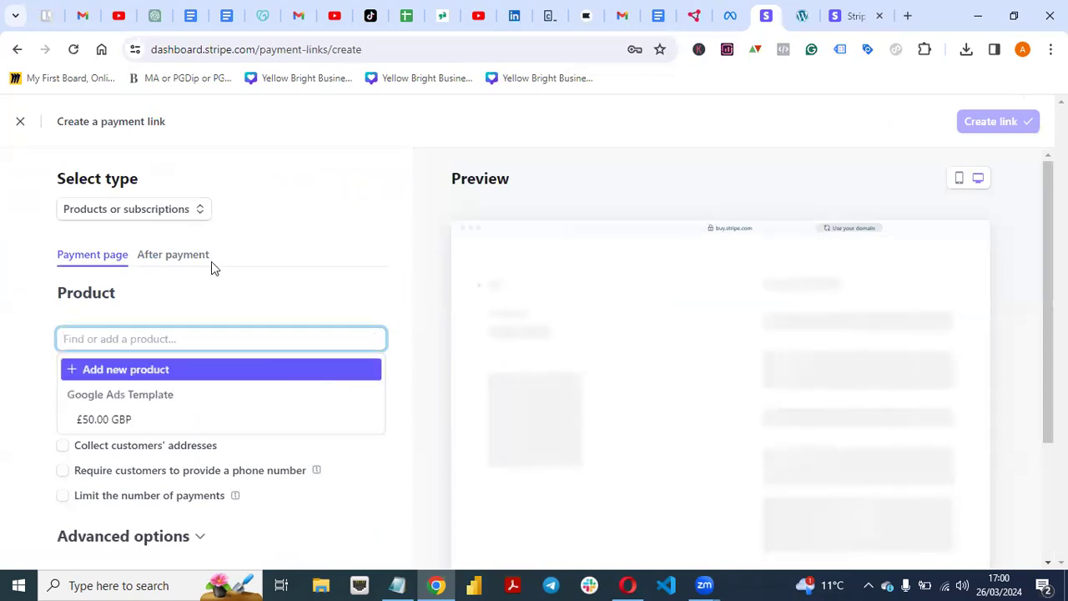
Review the payment link types and choose "Products or subscriptions"
{"action": "left_click", "coordinate": [297, 214]}
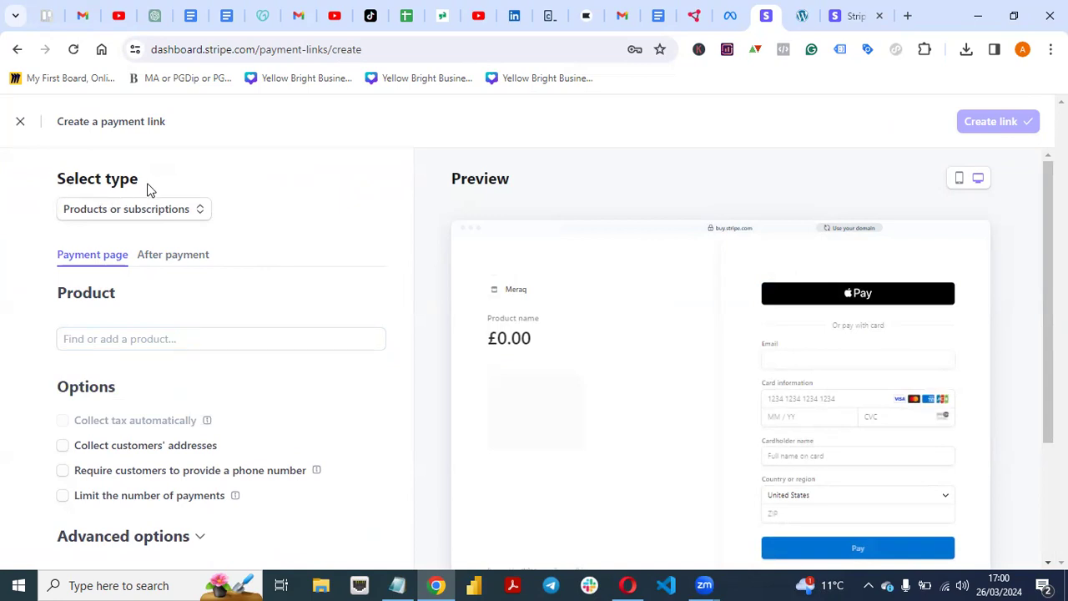
{"action": "left_click", "coordinate": [122, 218]}
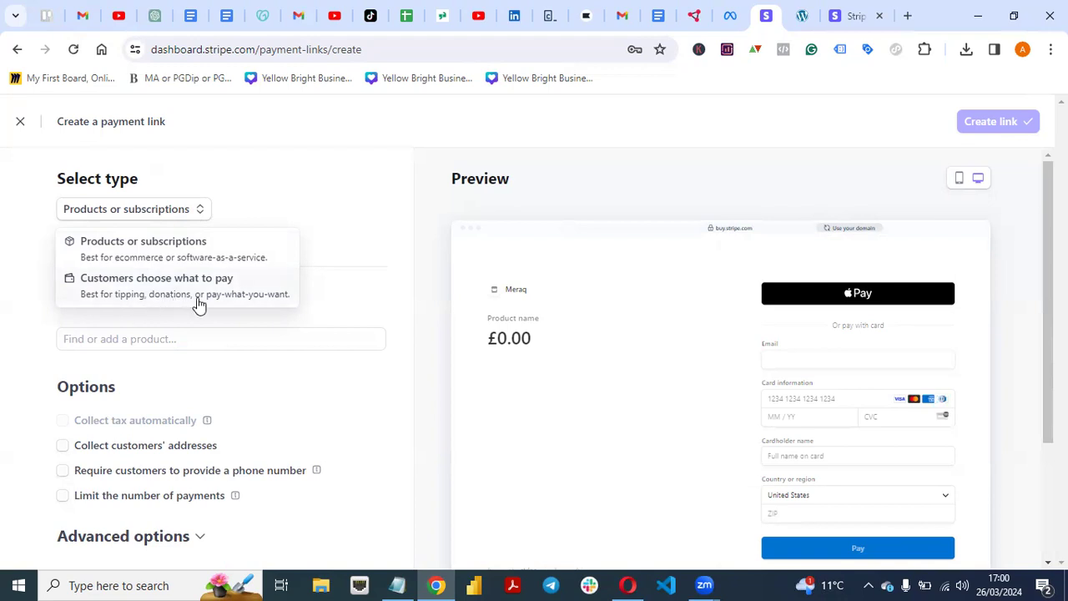
{"action": "left_click", "coordinate": [145, 258]}
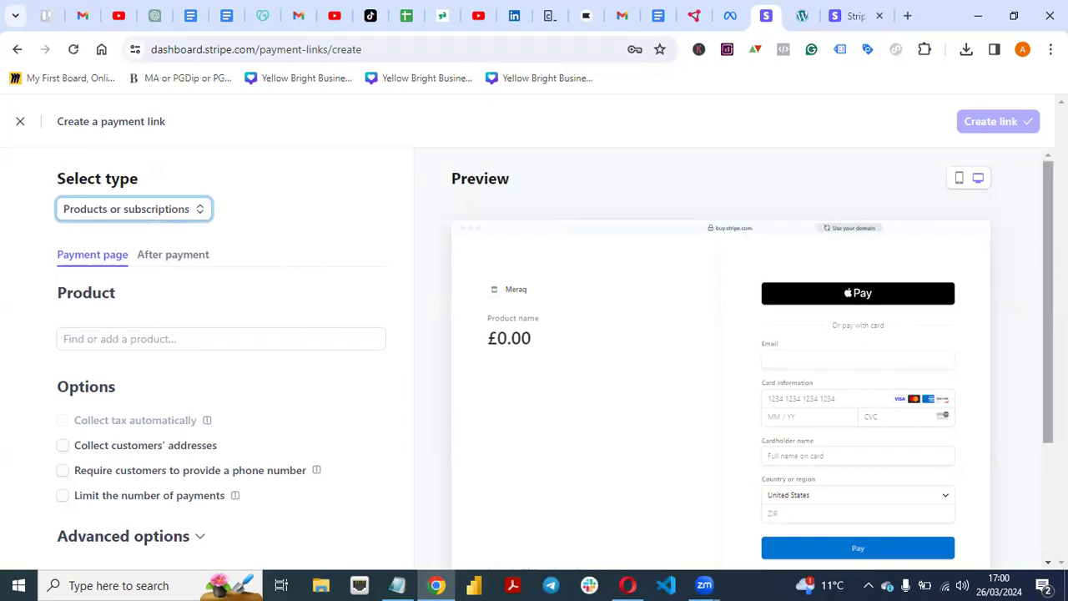
Add the Google Ads Template at its £50.00 GBP price as the payment link's product
{"action": "scroll", "coordinate": [1047, 301], "scroll_direction": "down", "scroll_amount": 1}
{"action": "scroll", "coordinate": [1048, 300], "scroll_direction": "up", "scroll_amount": 1}
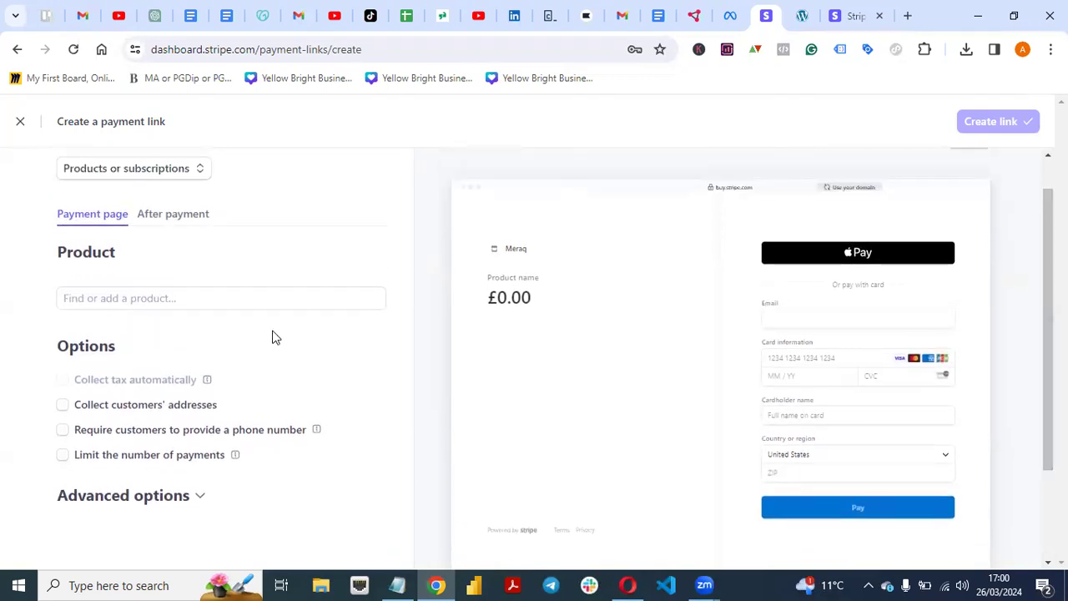
{"action": "left_click", "coordinate": [121, 303]}
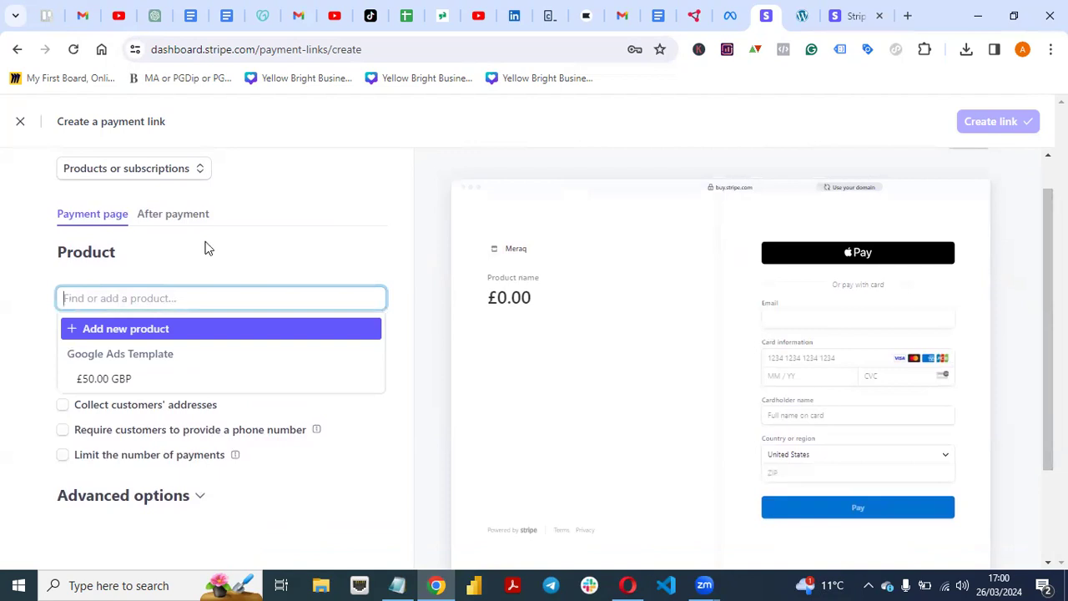
{"action": "left_click", "coordinate": [178, 256]}
{"action": "left_click", "coordinate": [106, 297]}
{"action": "left_click", "coordinate": [117, 380]}
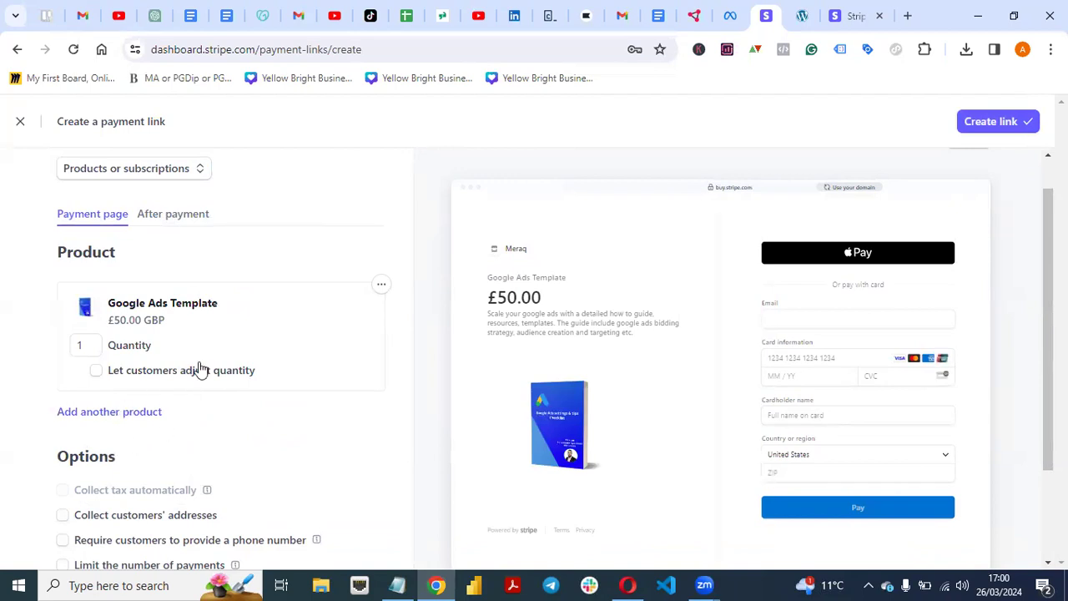
Remove the Google Ads Template from the payment link and select its £50.00 GBP price again
{"action": "left_click", "coordinate": [381, 288]}
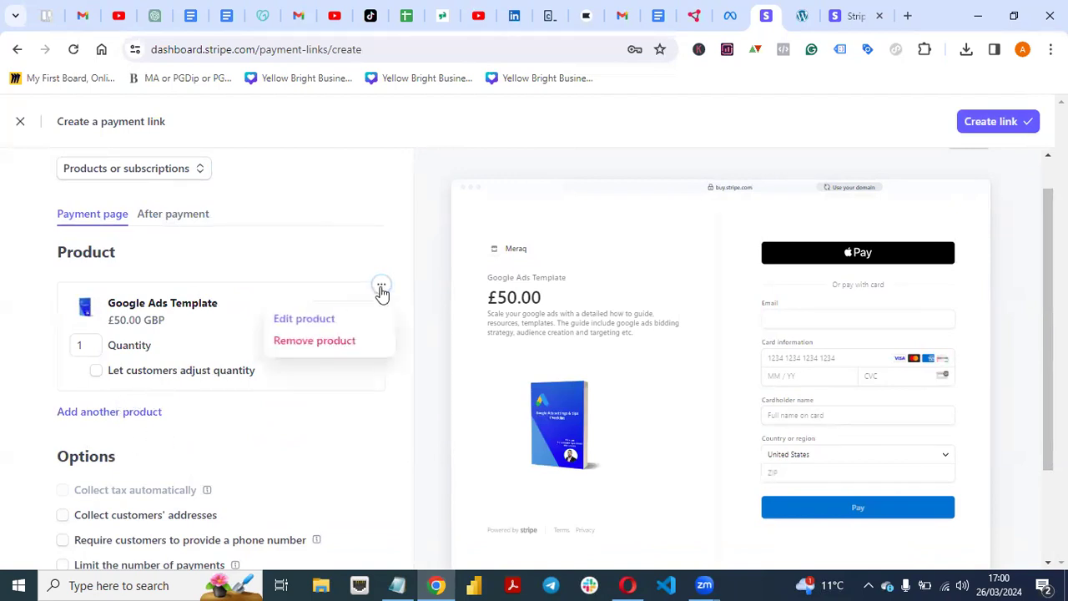
{"action": "left_click", "coordinate": [313, 342]}
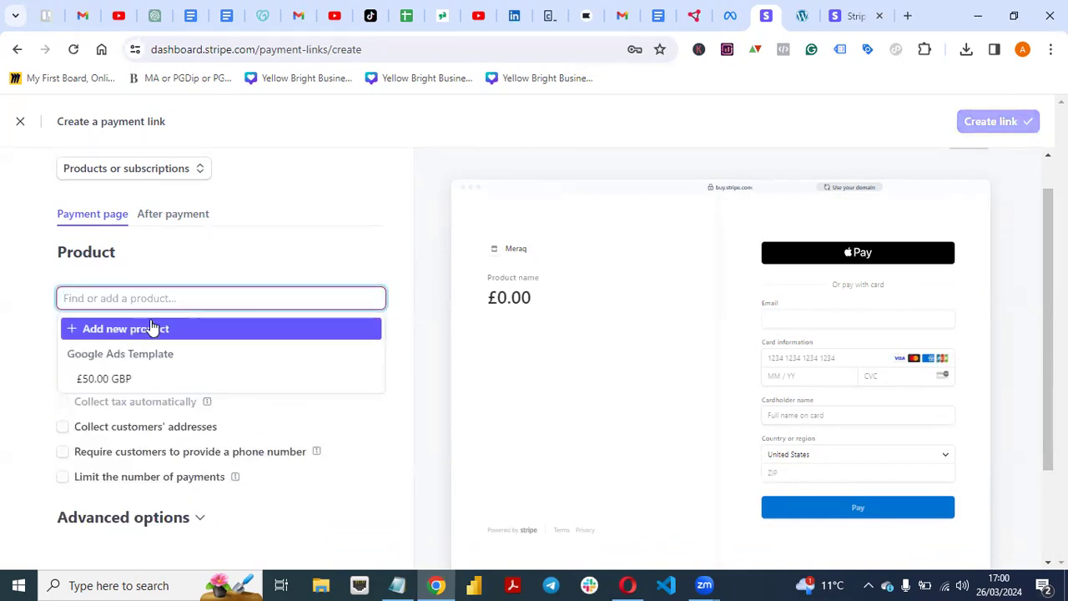
{"action": "left_click", "coordinate": [157, 378]}
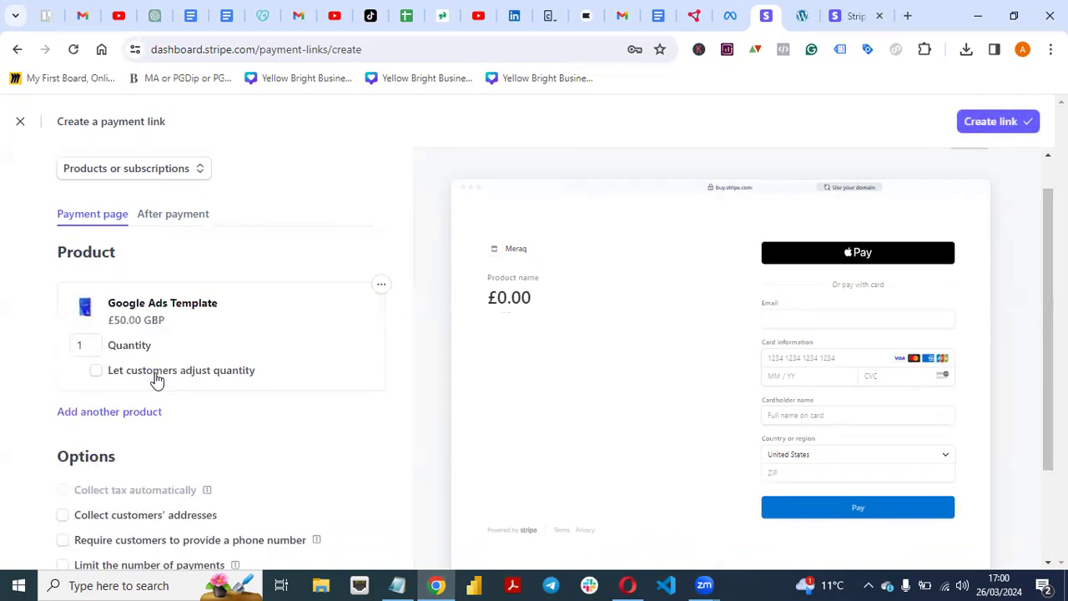
Try out requiring a customer phone number and collecting customers' addresses, and clear both options again
{"action": "scroll", "coordinate": [1048, 333], "scroll_direction": "down", "scroll_amount": 3}
{"action": "scroll", "coordinate": [1048, 333], "scroll_direction": "up", "scroll_amount": 3}
{"action": "scroll", "coordinate": [534, 354], "scroll_direction": "down", "scroll_amount": 2}
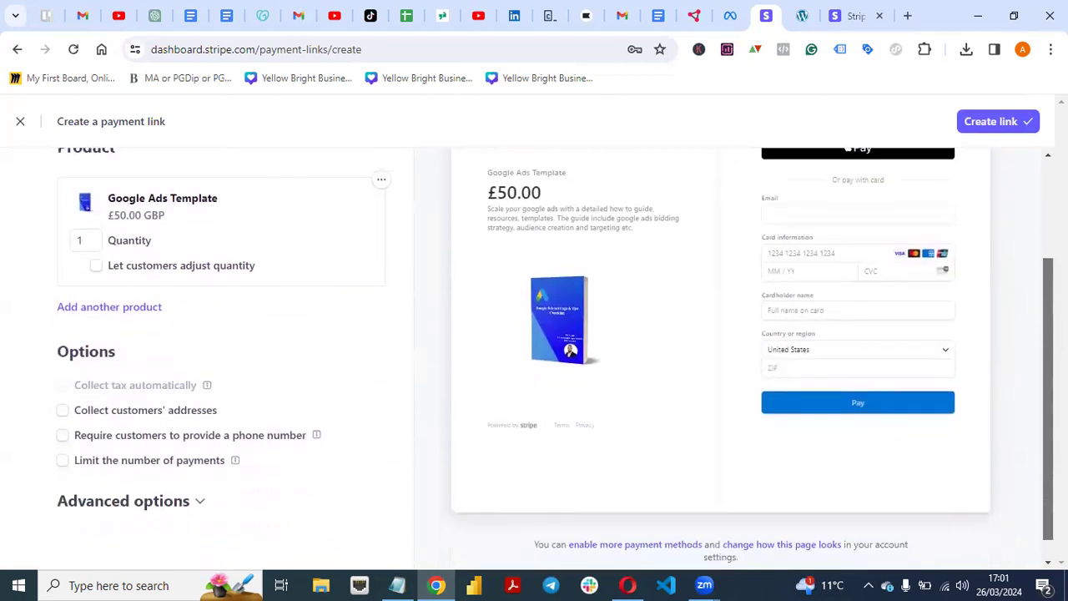
{"action": "scroll", "coordinate": [534, 354], "scroll_direction": "up", "scroll_amount": 2}
{"action": "scroll", "coordinate": [534, 354], "scroll_direction": "down", "scroll_amount": 1}
{"action": "scroll", "coordinate": [534, 354], "scroll_direction": "down", "scroll_amount": 1}
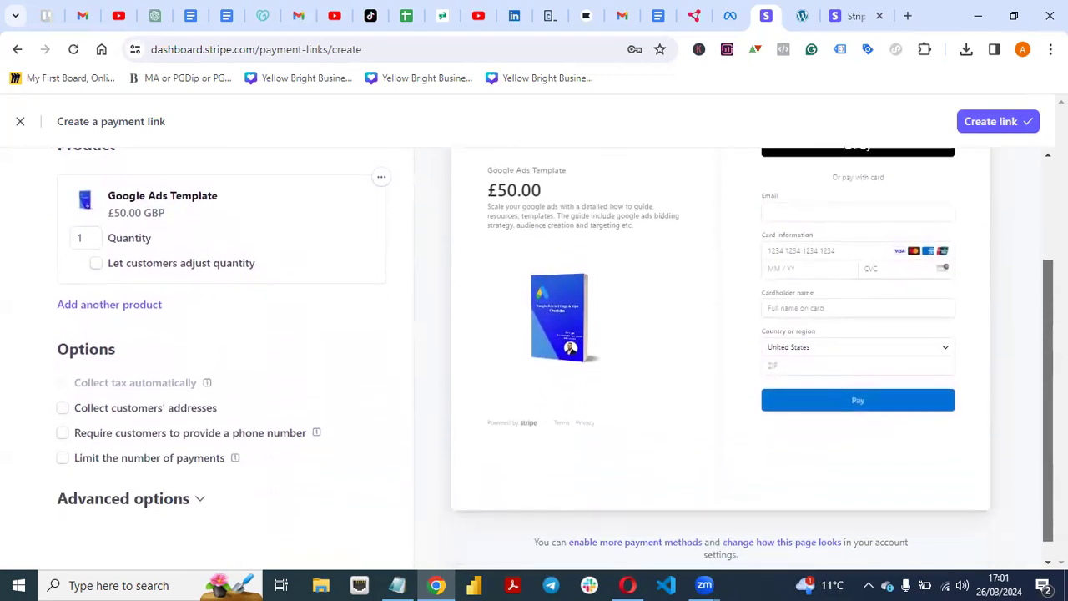
{"action": "scroll", "coordinate": [534, 354], "scroll_direction": "down", "scroll_amount": 1}
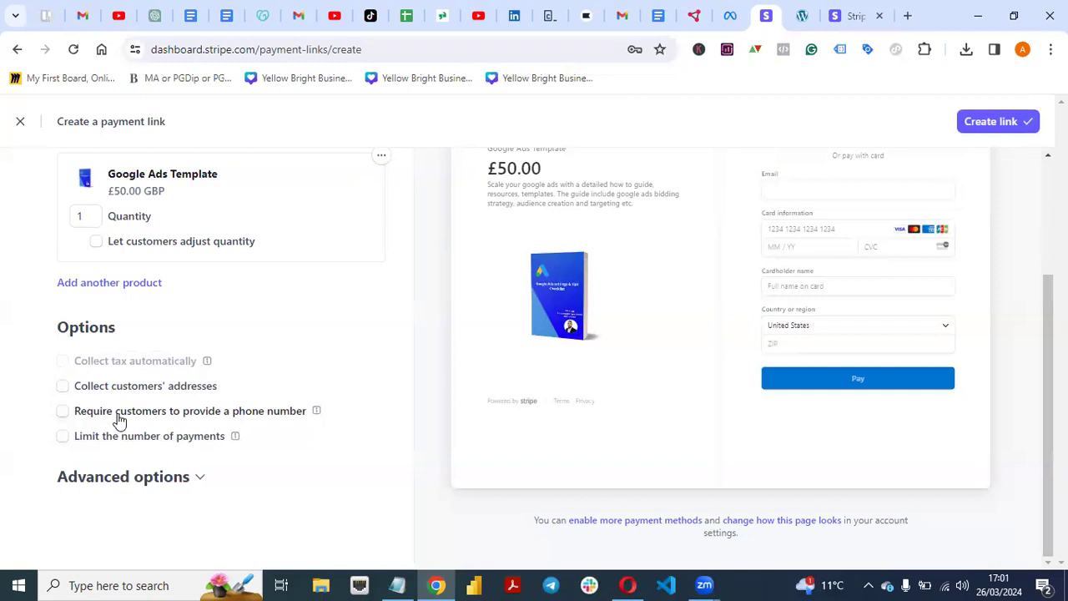
{"action": "left_click", "coordinate": [62, 412]}
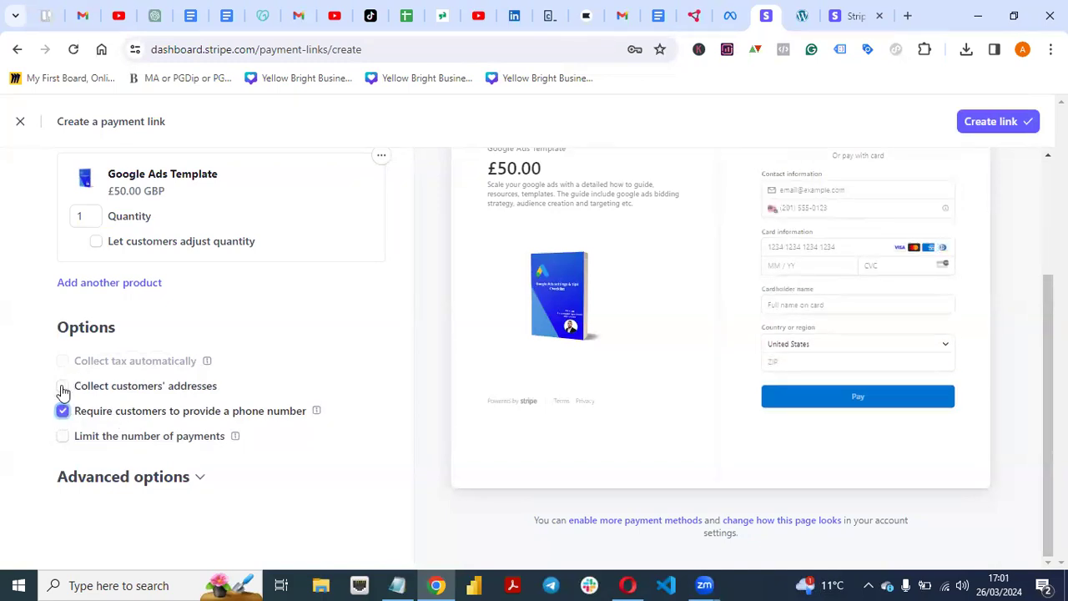
{"action": "left_click", "coordinate": [62, 387]}
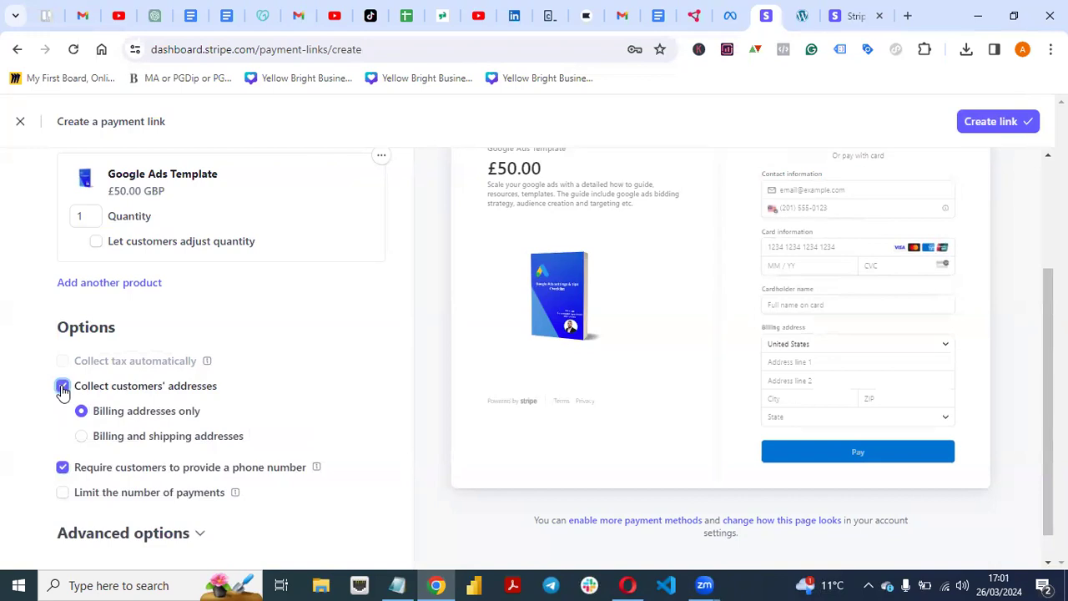
{"action": "left_click", "coordinate": [63, 387]}
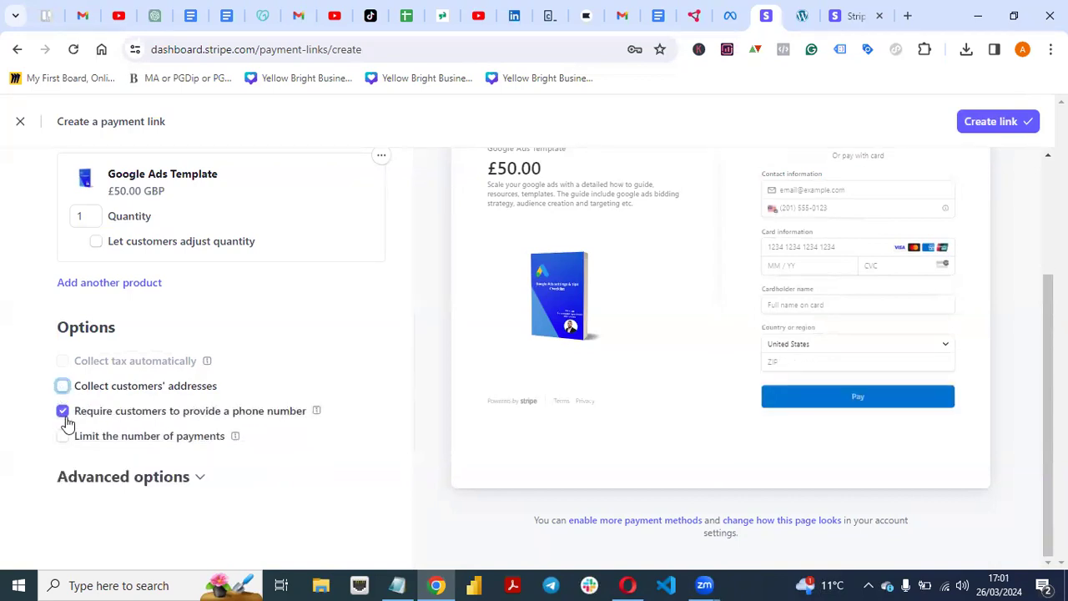
{"action": "left_click", "coordinate": [62, 412]}
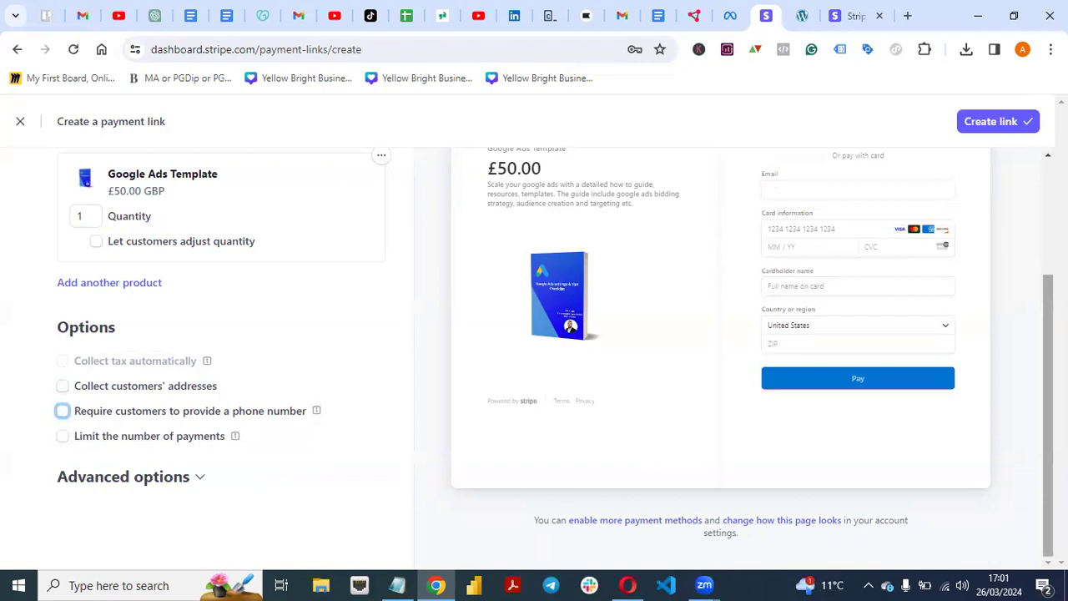
Expand the advanced options, try out adding custom fields with their field types, and turn custom fields off again
{"action": "left_click", "coordinate": [195, 482]}
{"action": "scroll", "coordinate": [195, 482], "scroll_direction": "down", "scroll_amount": 2}
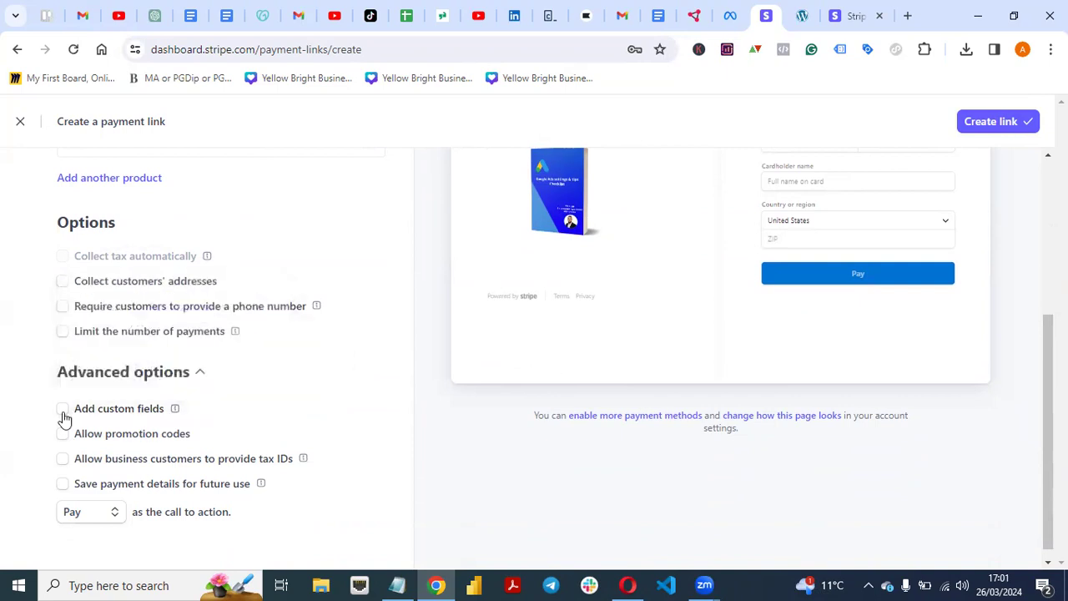
{"action": "left_click", "coordinate": [62, 409]}
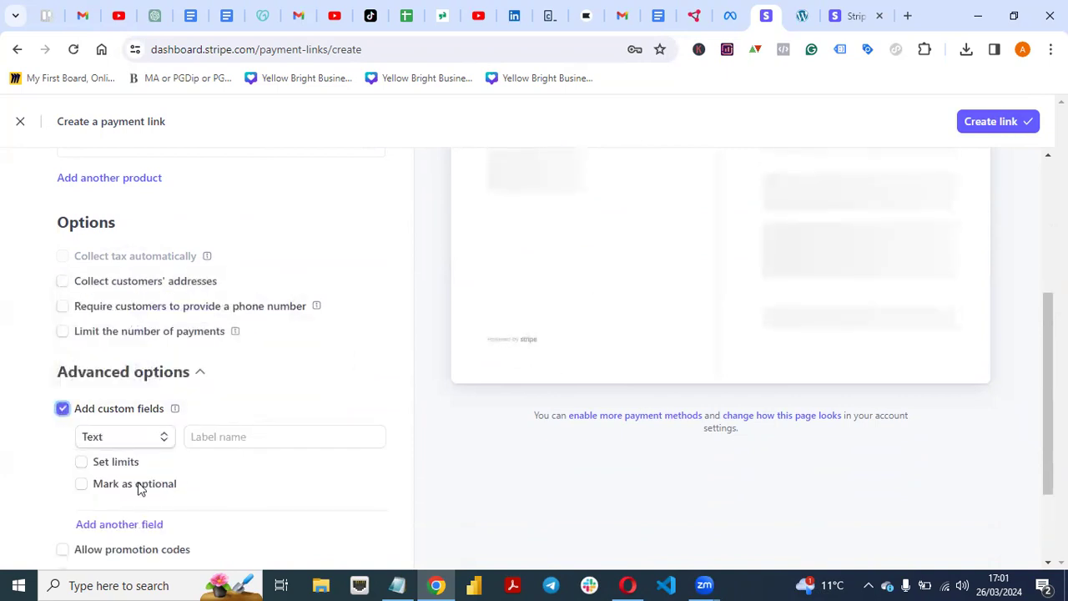
{"action": "left_click", "coordinate": [159, 440]}
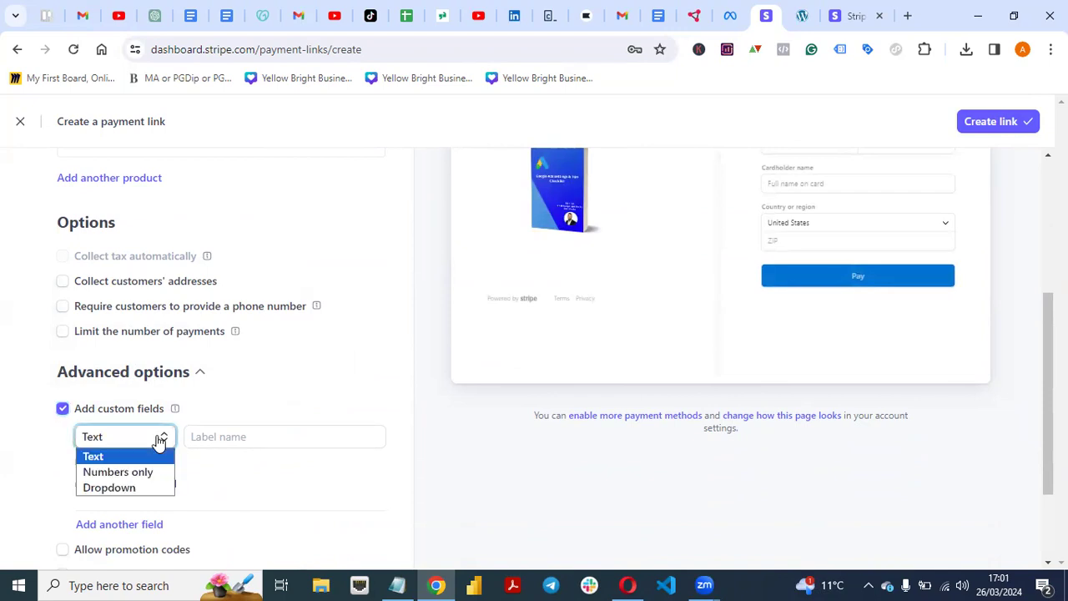
{"action": "left_click", "coordinate": [296, 404]}
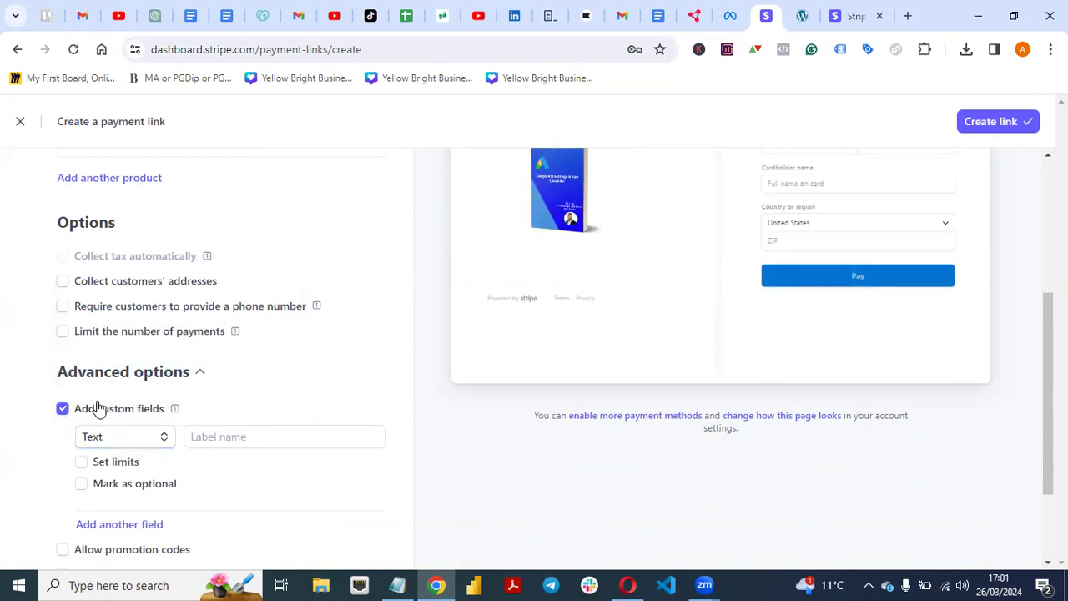
{"action": "left_click", "coordinate": [63, 409]}
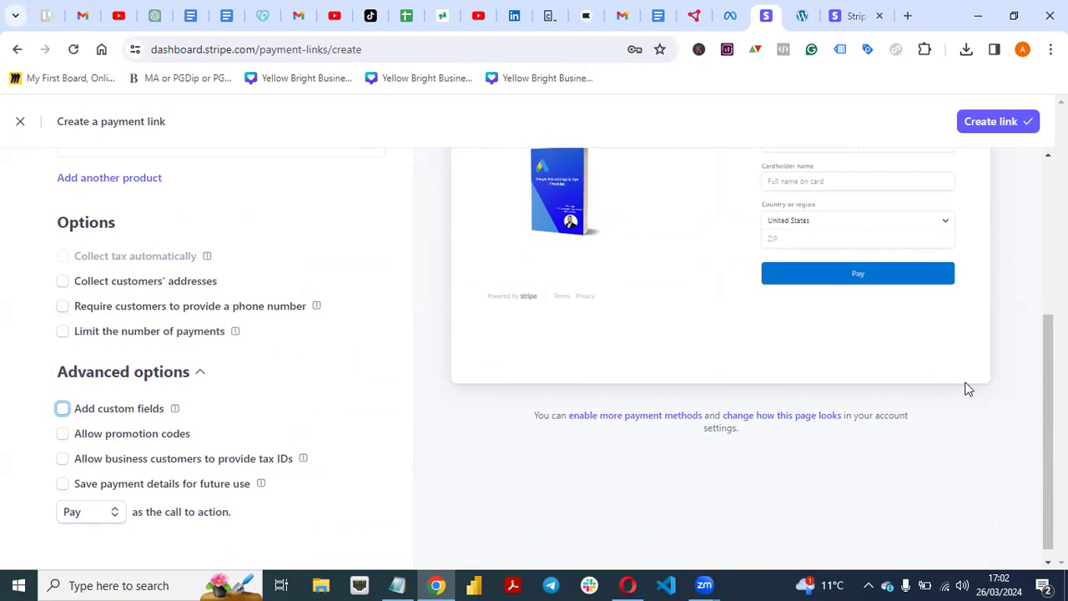
Review the call-to-action choices for the payment page, keeping Pay
{"action": "scroll", "coordinate": [1047, 413], "scroll_direction": "down", "scroll_amount": 1}
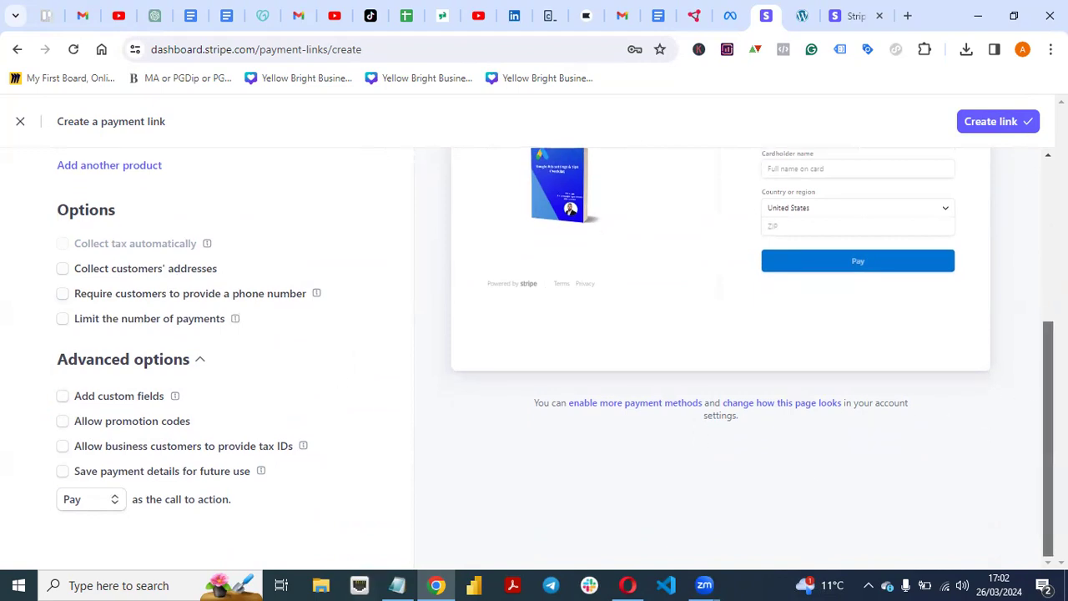
{"action": "left_click", "coordinate": [92, 504]}
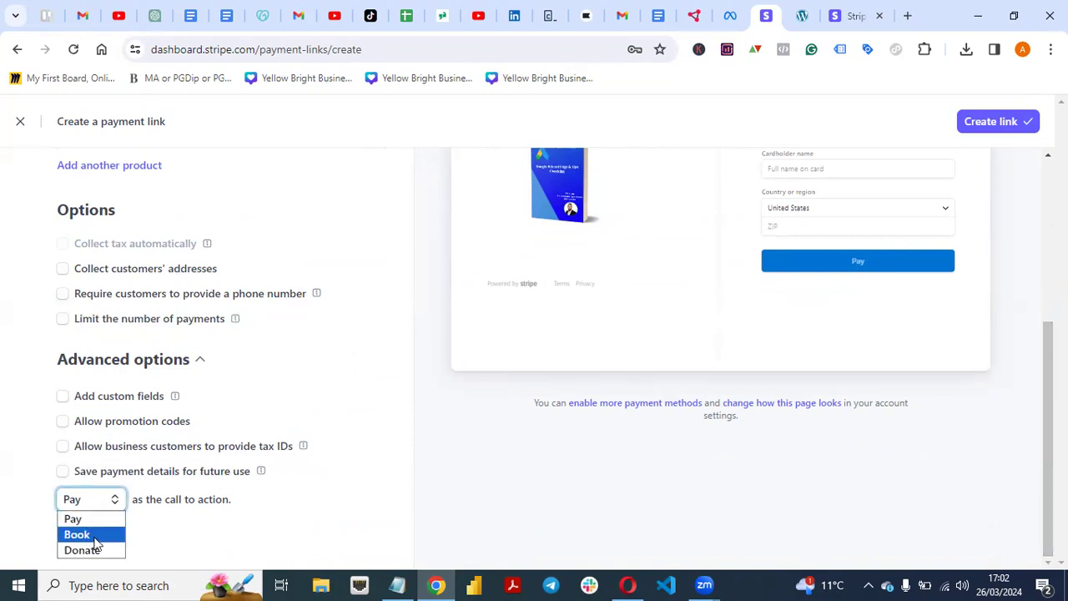
{"action": "left_click", "coordinate": [188, 548]}
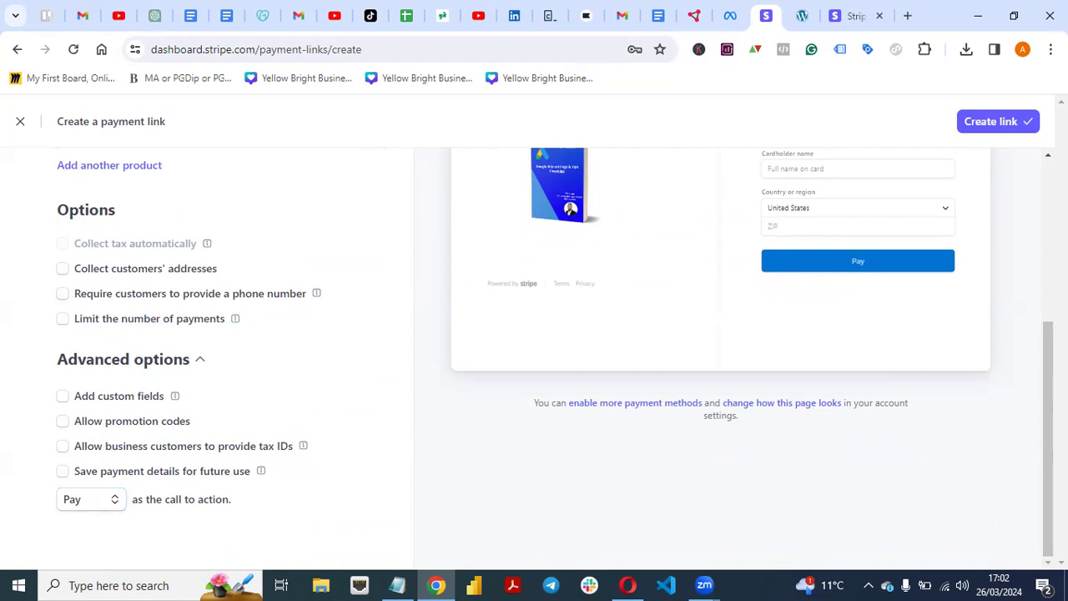
{"action": "scroll", "coordinate": [1048, 434], "scroll_direction": "up", "scroll_amount": 1}
{"action": "scroll", "coordinate": [1048, 434], "scroll_direction": "down", "scroll_amount": 1}
{"action": "left_click", "coordinate": [96, 504]}
{"action": "left_click", "coordinate": [248, 524]}
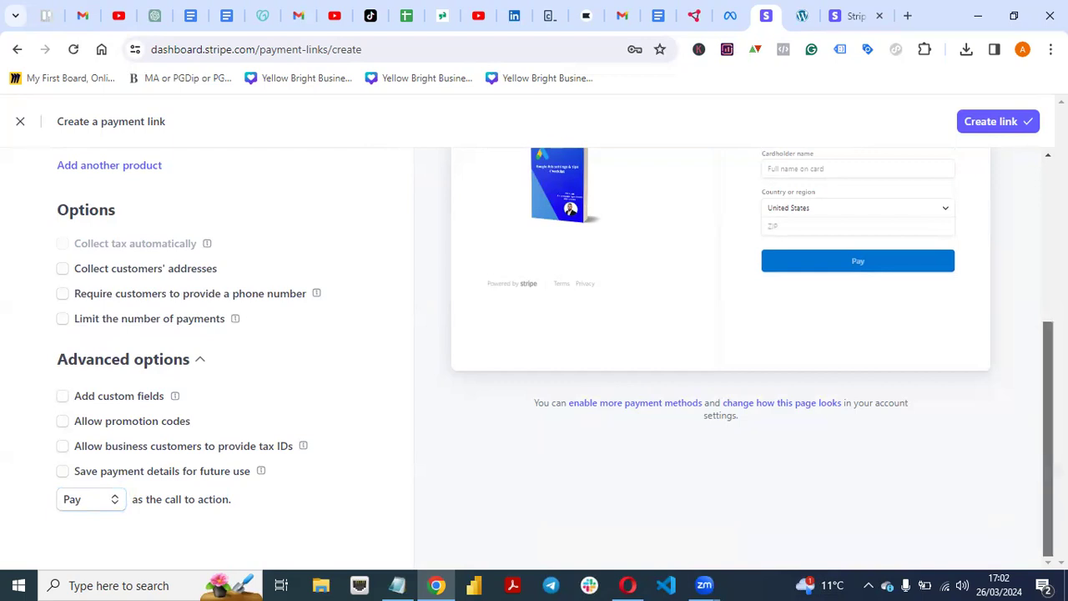
Look over the payment page settings and open the after-payment settings for the confirmation page and invoice
{"action": "scroll", "coordinate": [1048, 425], "scroll_direction": "up", "scroll_amount": 3}
{"action": "scroll", "coordinate": [1043, 358], "scroll_direction": "down", "scroll_amount": 3}
{"action": "scroll", "coordinate": [1043, 358], "scroll_direction": "up", "scroll_amount": 3}
{"action": "scroll", "coordinate": [1037, 222], "scroll_direction": "down", "scroll_amount": 2}
{"action": "scroll", "coordinate": [1034, 231], "scroll_direction": "up", "scroll_amount": 3}
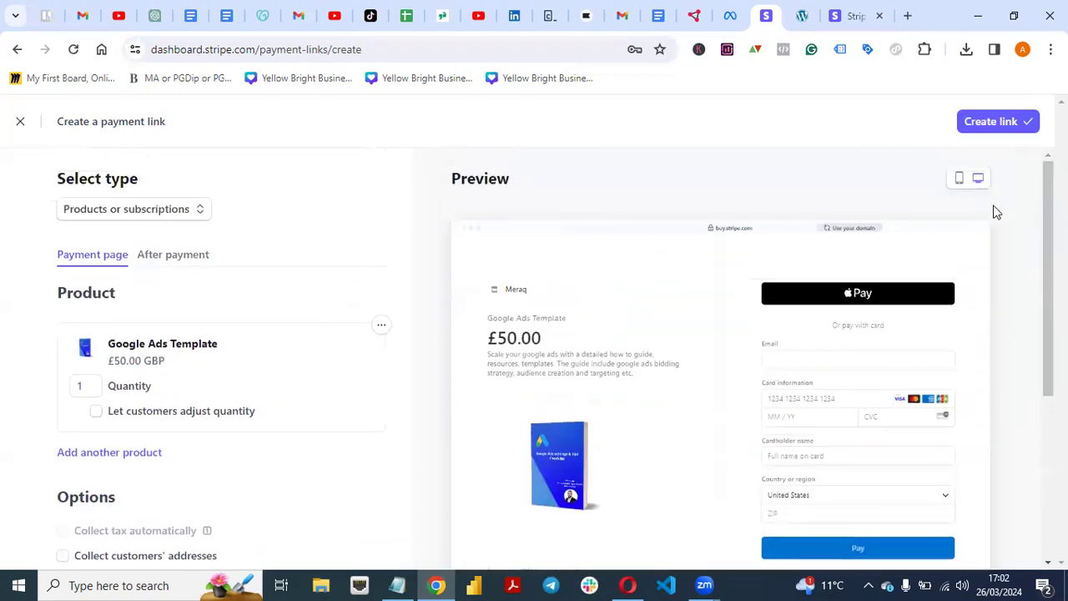
{"action": "left_click", "coordinate": [156, 259]}
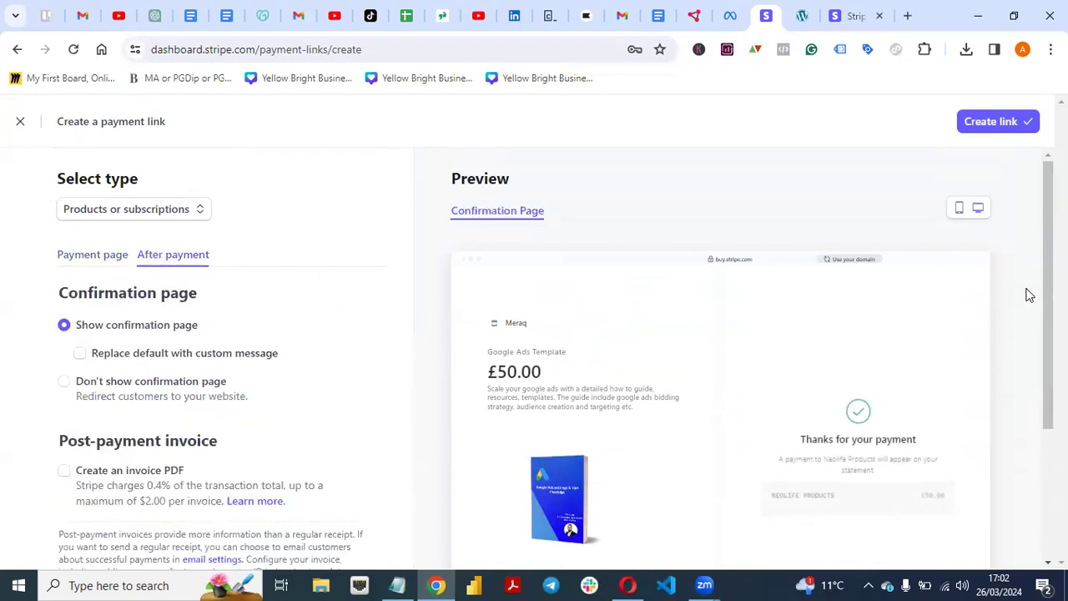
{"action": "scroll", "coordinate": [1048, 300], "scroll_direction": "down", "scroll_amount": 1}
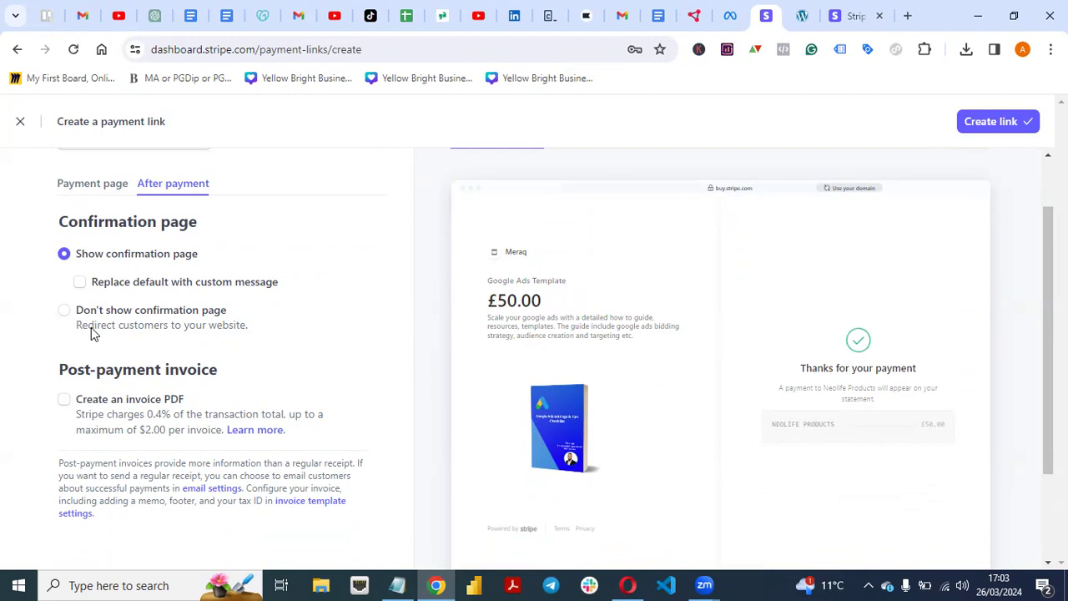
Try out a custom confirmation message and a redirect to a website, and return to showing the default confirmation page
{"action": "left_click", "coordinate": [81, 284]}
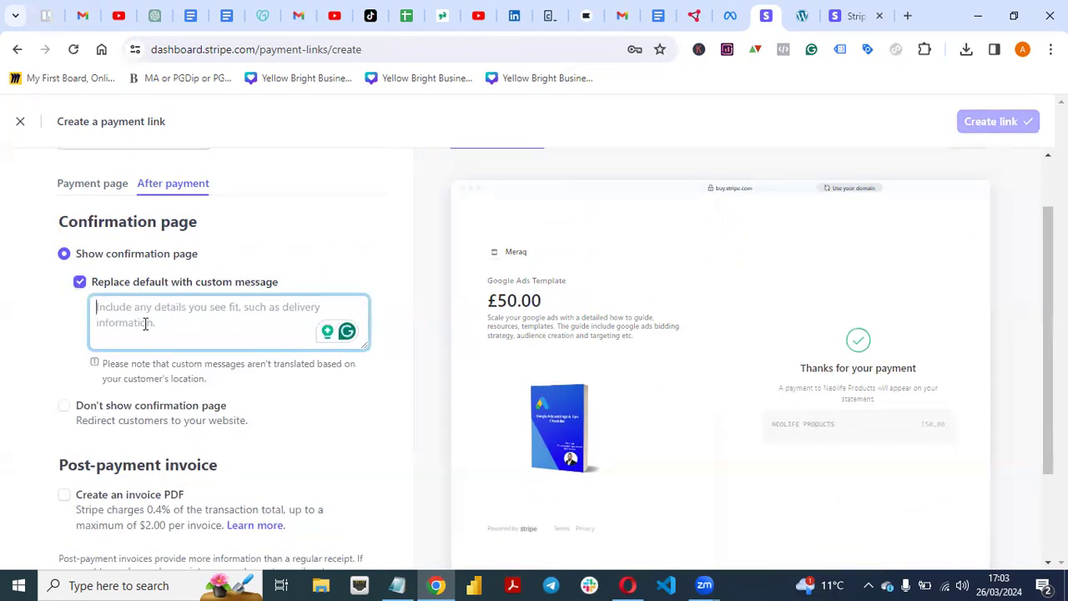
{"action": "left_click", "coordinate": [80, 284]}
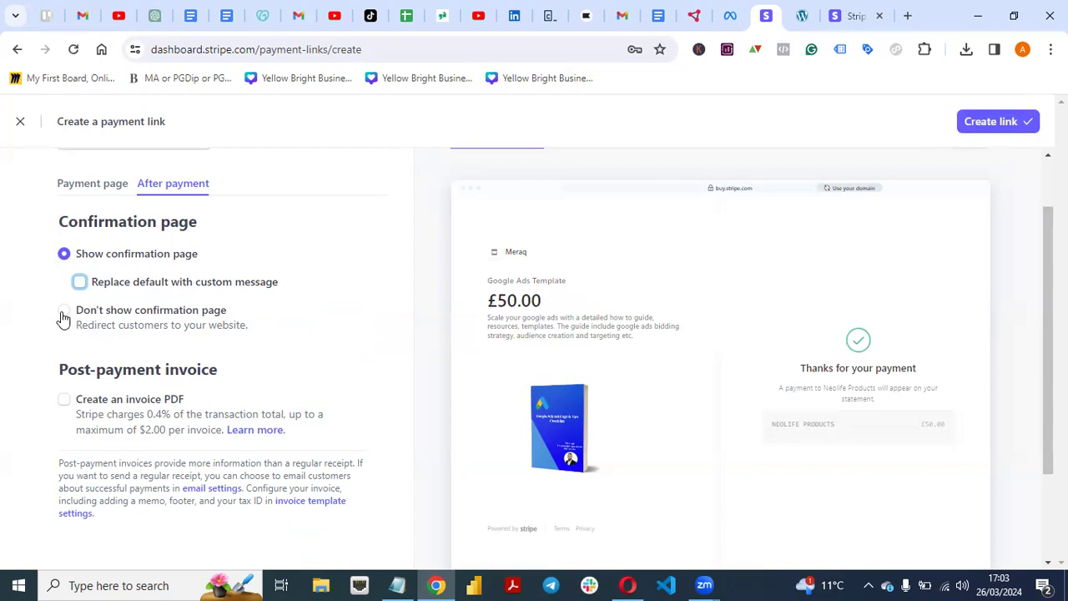
{"action": "left_click", "coordinate": [64, 315]}
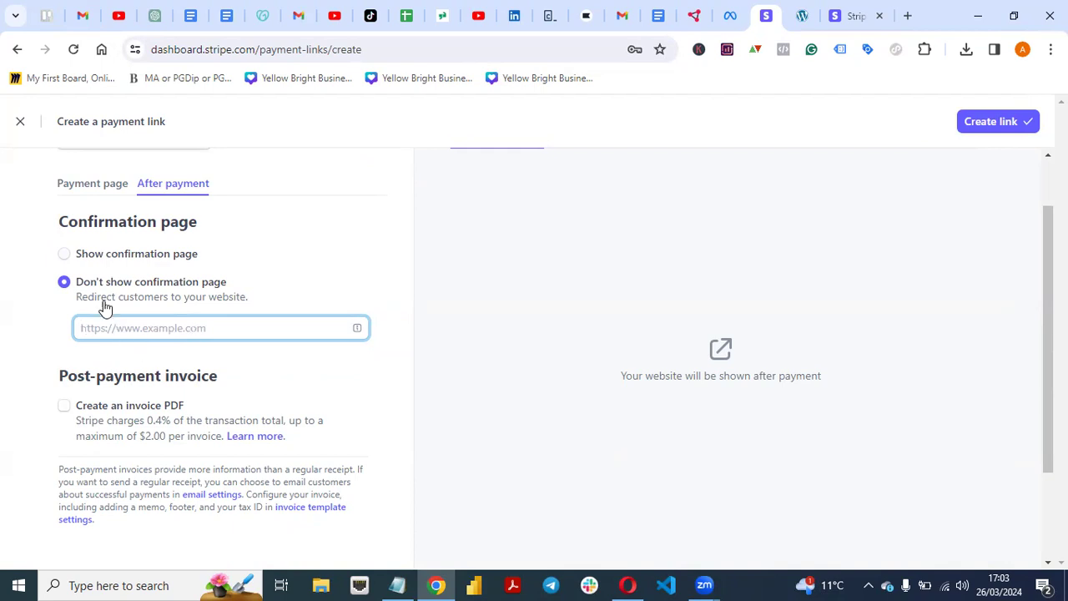
{"action": "left_click", "coordinate": [64, 254]}
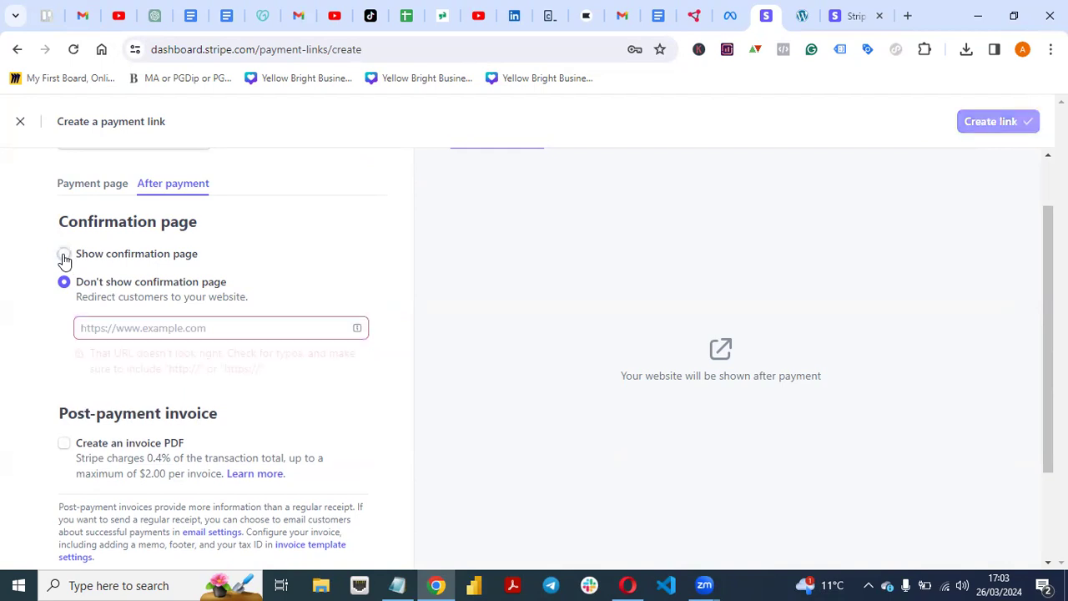
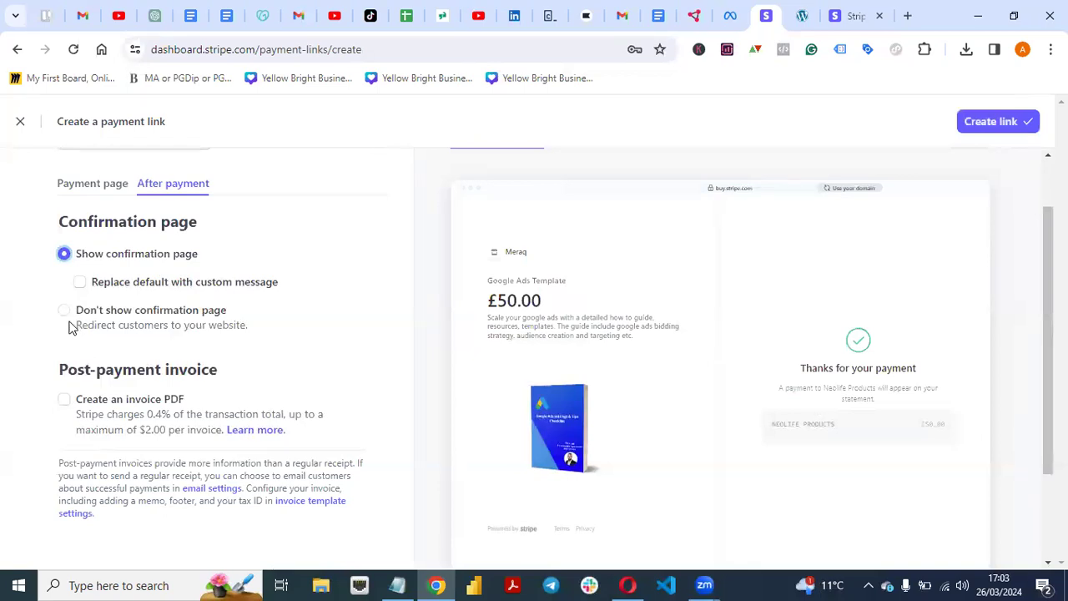
{"action": "left_click", "coordinate": [66, 311]}
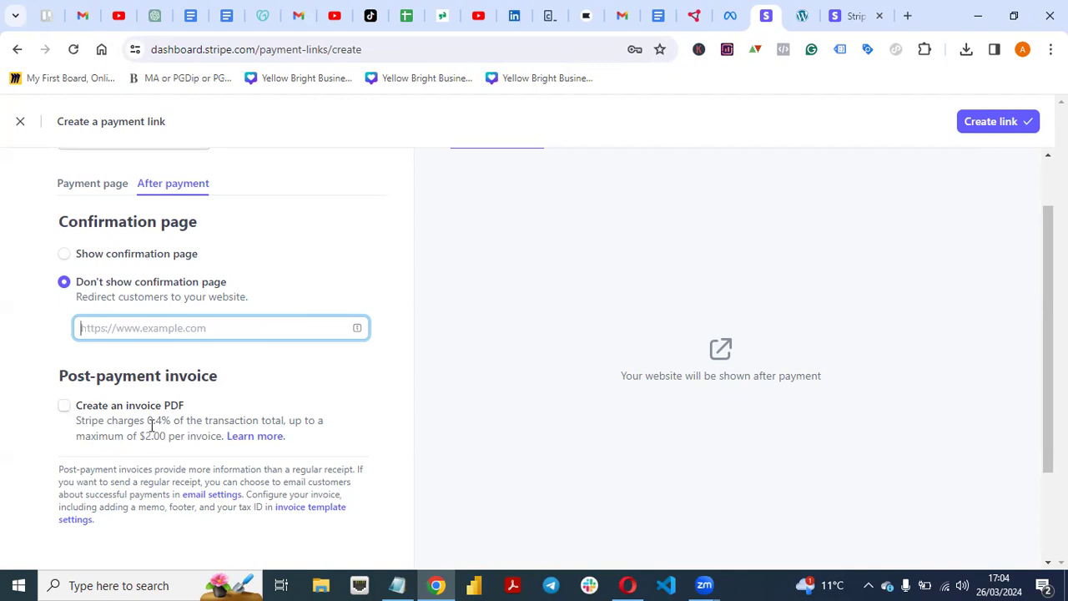
{"action": "left_click", "coordinate": [66, 258]}
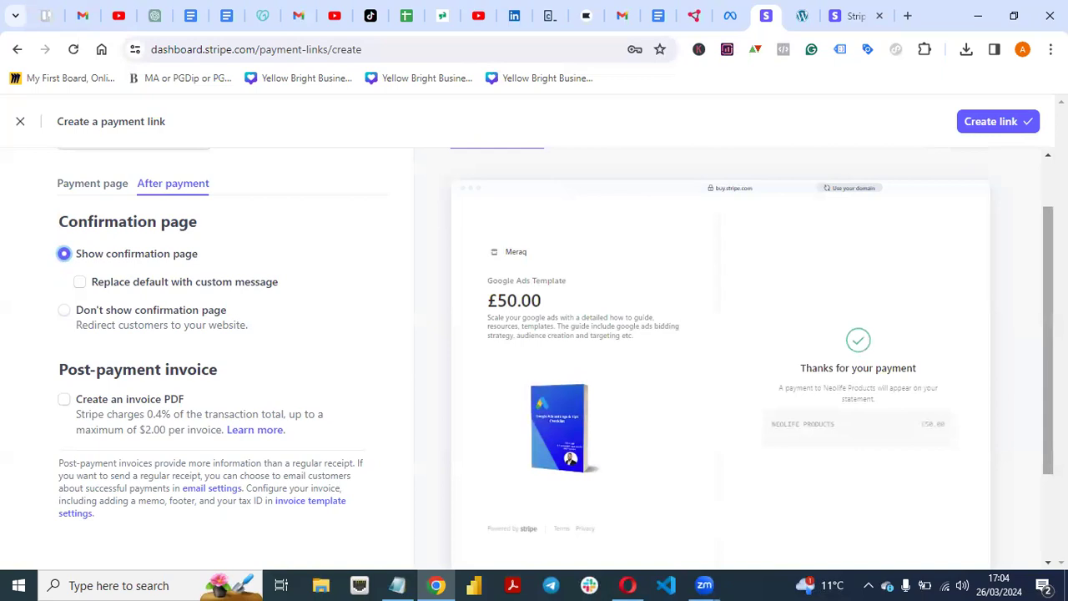
Create the payment link for the Google Ads Template and copy its URL
{"action": "scroll", "coordinate": [973, 278], "scroll_direction": "down", "scroll_amount": 2}
{"action": "scroll", "coordinate": [973, 279], "scroll_direction": "up", "scroll_amount": 3}
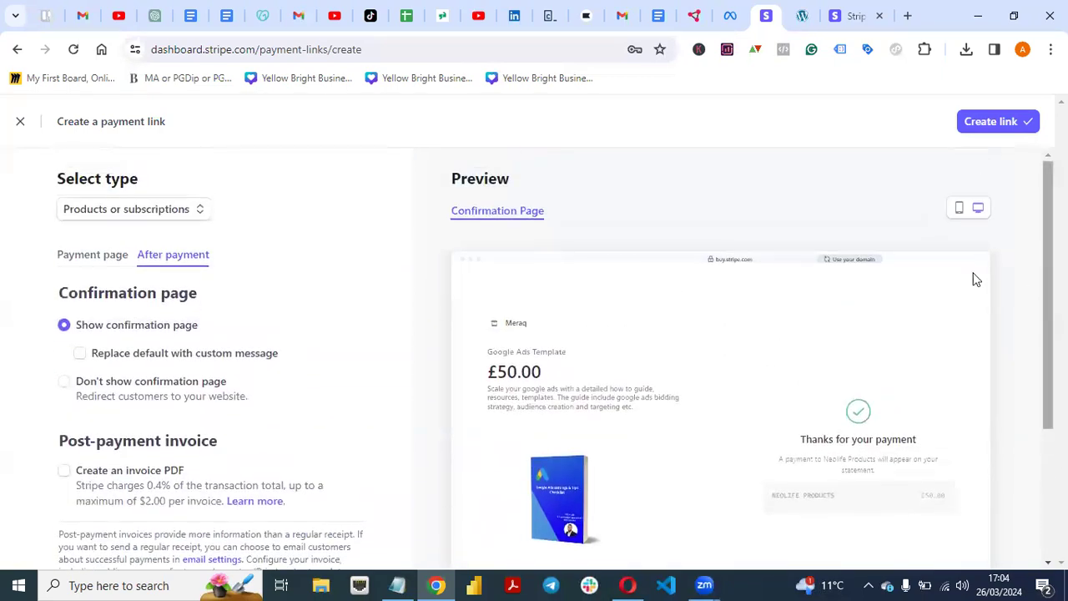
{"action": "left_click", "coordinate": [992, 132]}
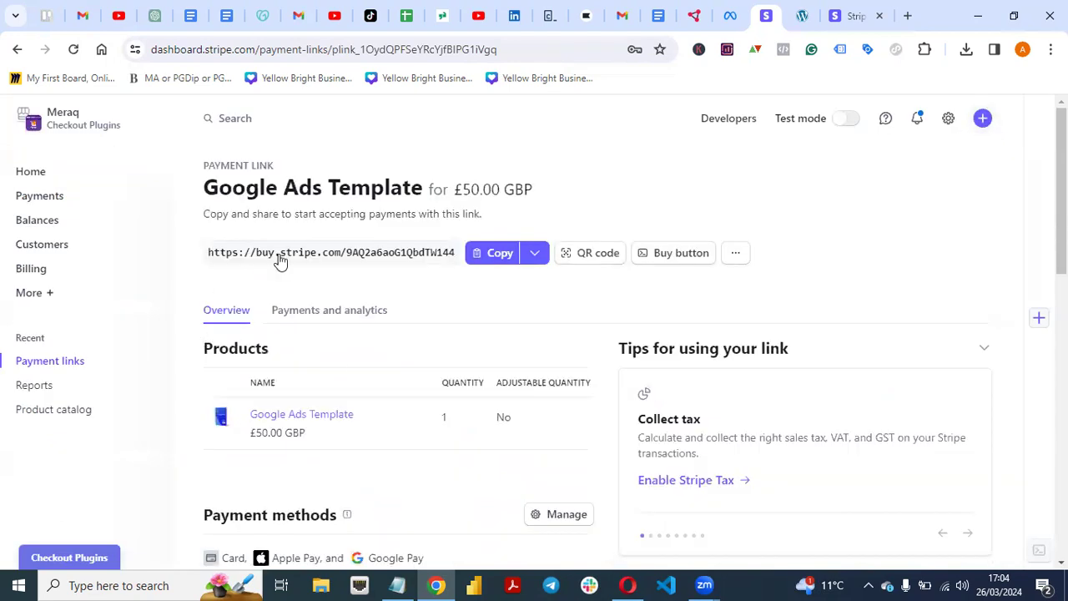
{"action": "left_click", "coordinate": [492, 251]}
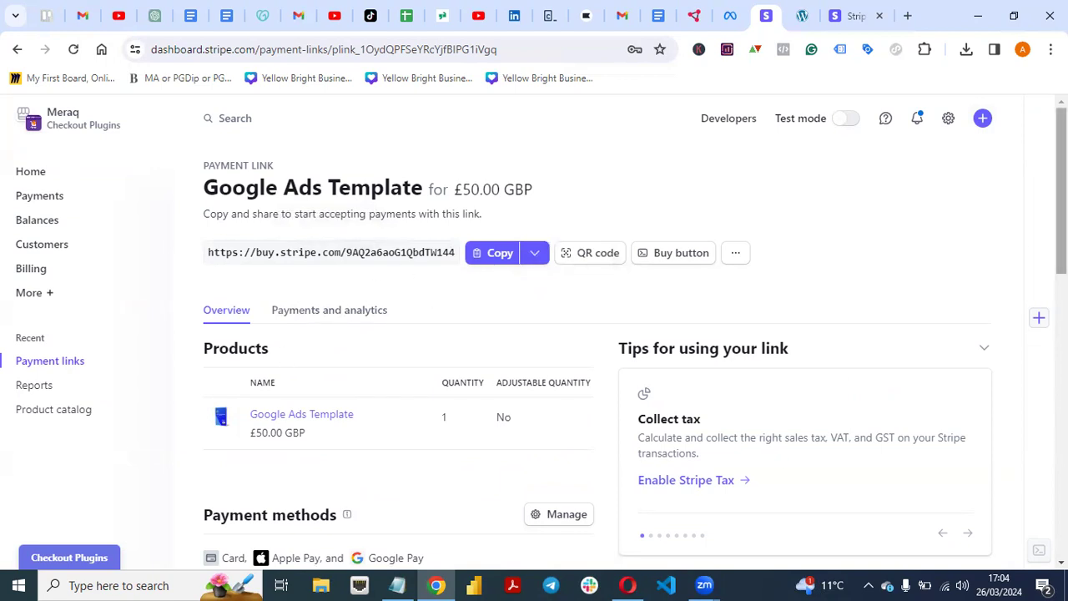
Review the payment link's overview, from payment methods and details to events, and view its QR code
{"action": "left_click_drag", "start_coordinate": [1061, 192], "coordinate": [1061, 332]}
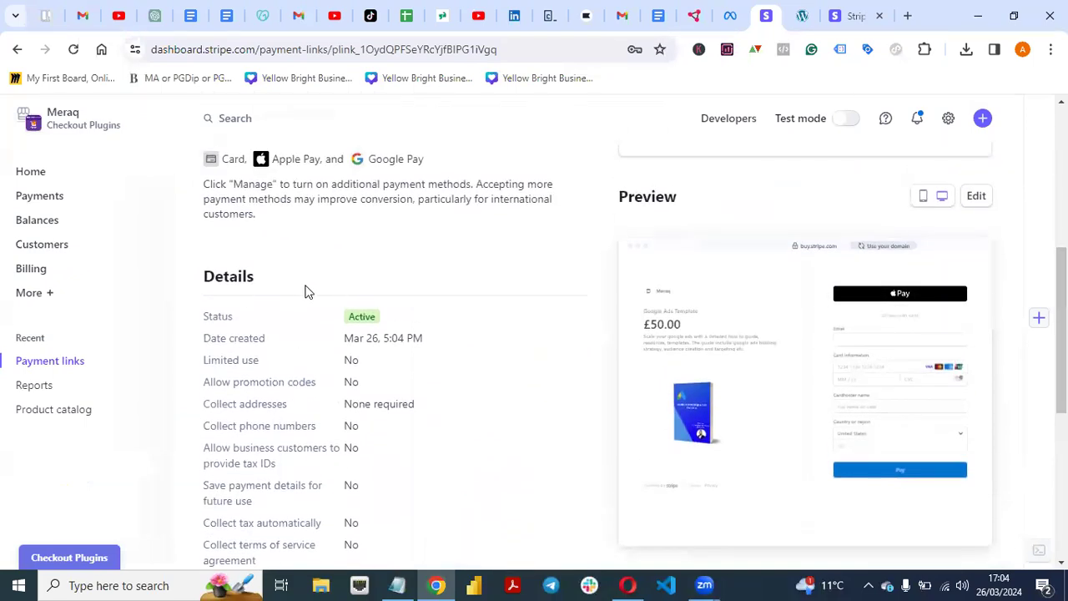
{"action": "scroll", "coordinate": [1060, 334], "scroll_direction": "up", "scroll_amount": 1}
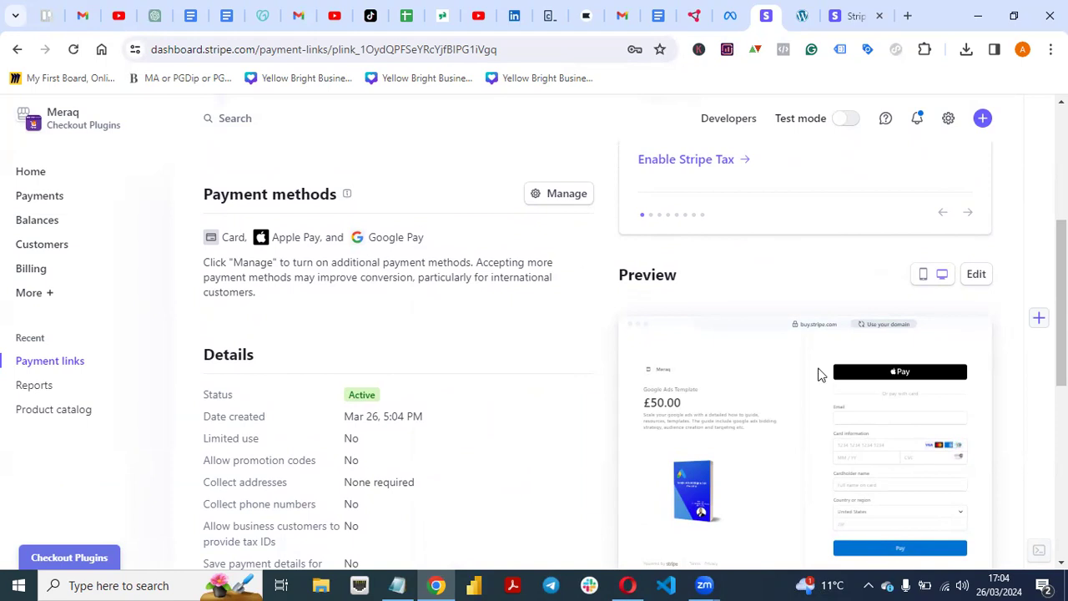
{"action": "scroll", "coordinate": [1060, 334], "scroll_direction": "down", "scroll_amount": 3}
{"action": "scroll", "coordinate": [1061, 376], "scroll_direction": "down", "scroll_amount": 3}
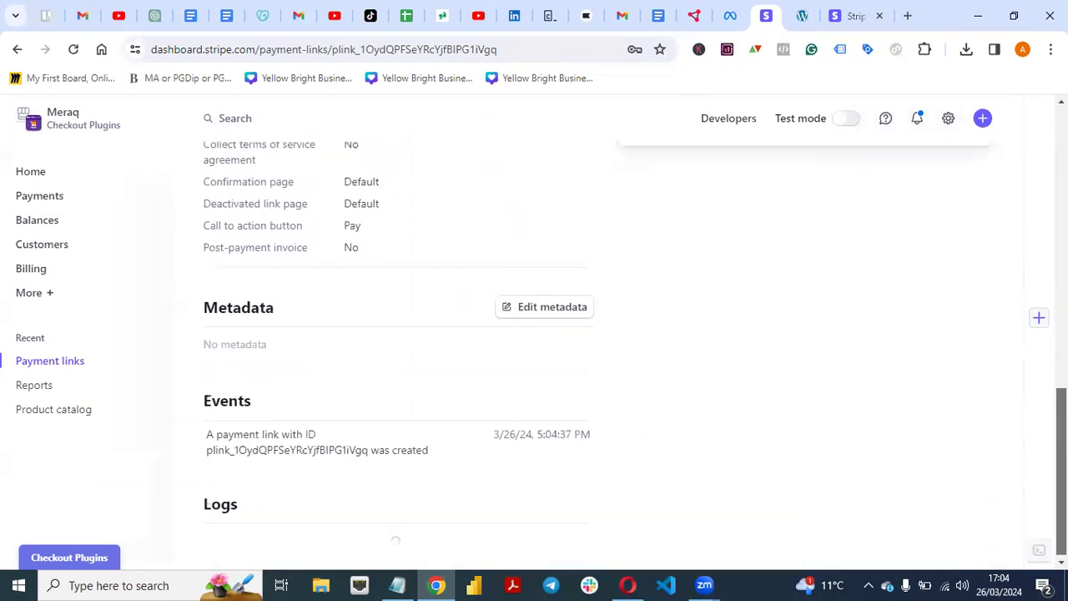
{"action": "scroll", "coordinate": [1061, 376], "scroll_direction": "up", "scroll_amount": 10}
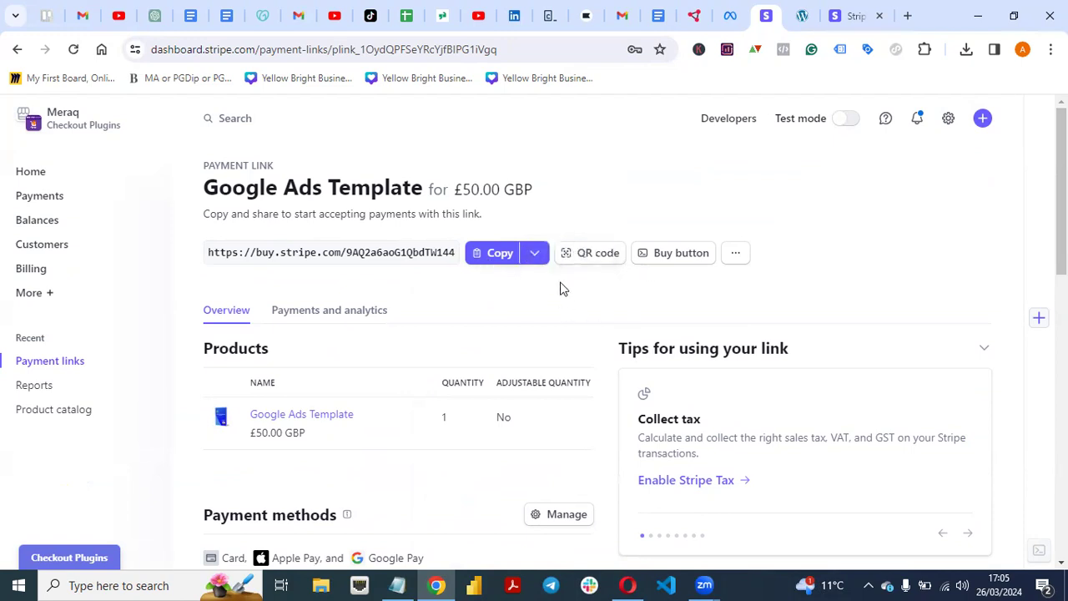
{"action": "left_click", "coordinate": [592, 259]}
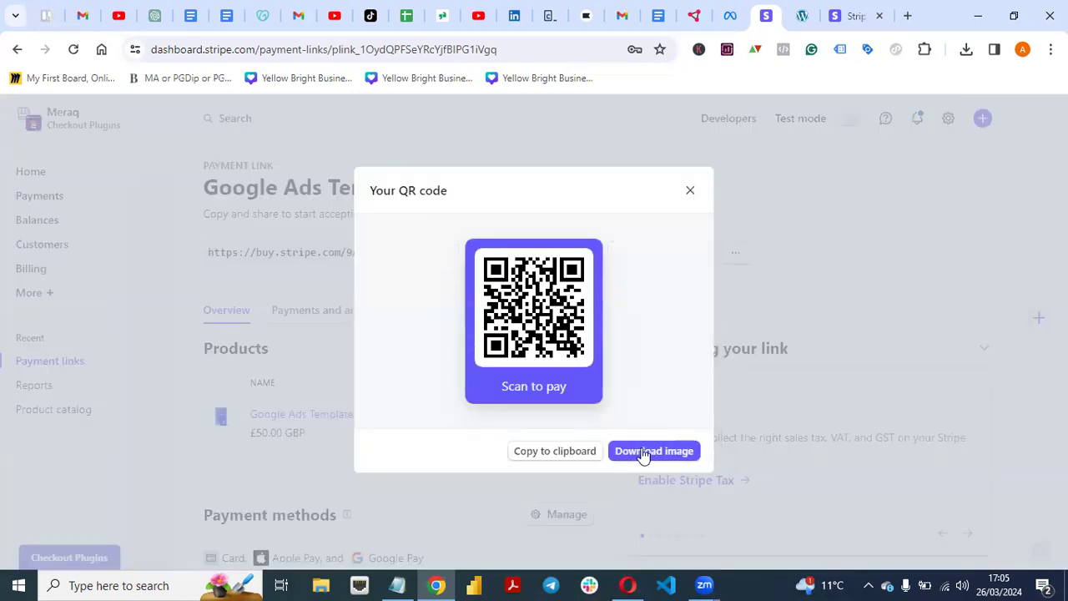
{"action": "left_click", "coordinate": [689, 194]}
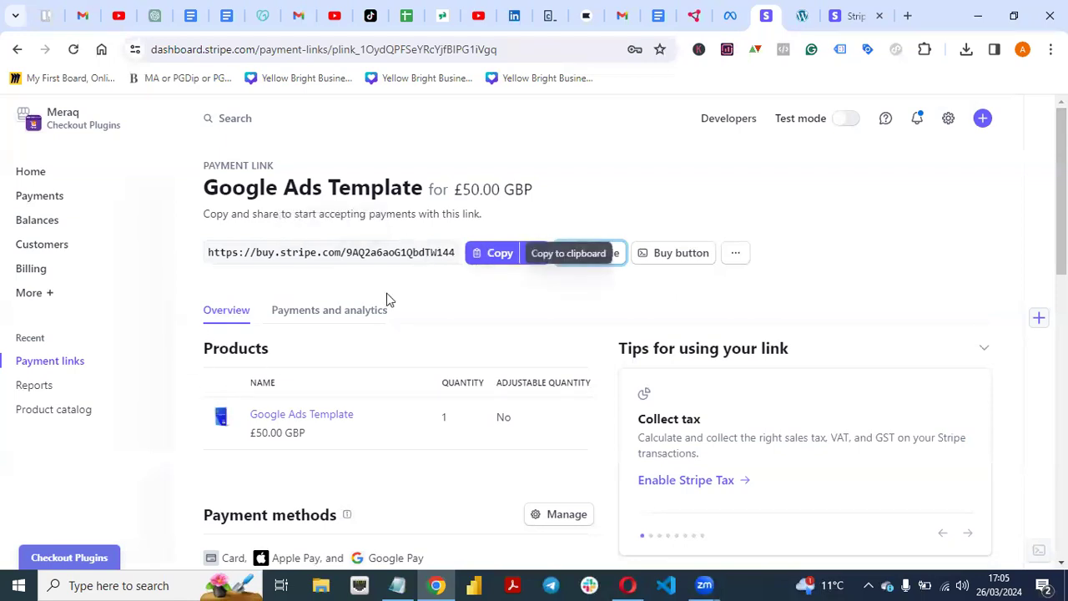
Open the payment link's buy button settings and preview the Button layout, returning to the Card layout
{"action": "left_click", "coordinate": [672, 253]}
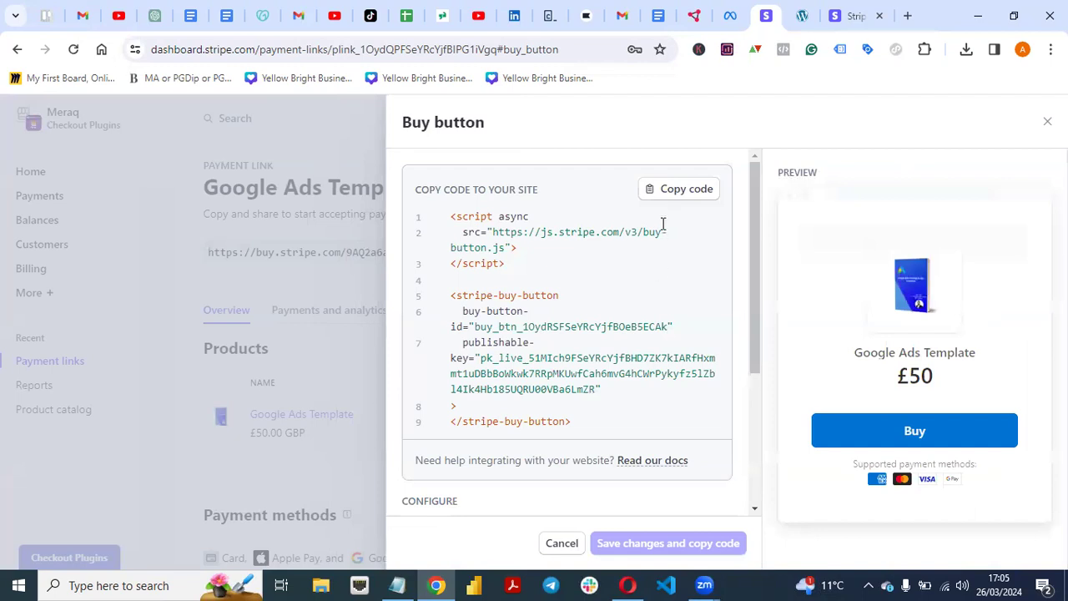
{"action": "left_click_drag", "start_coordinate": [752, 280], "coordinate": [724, 464]}
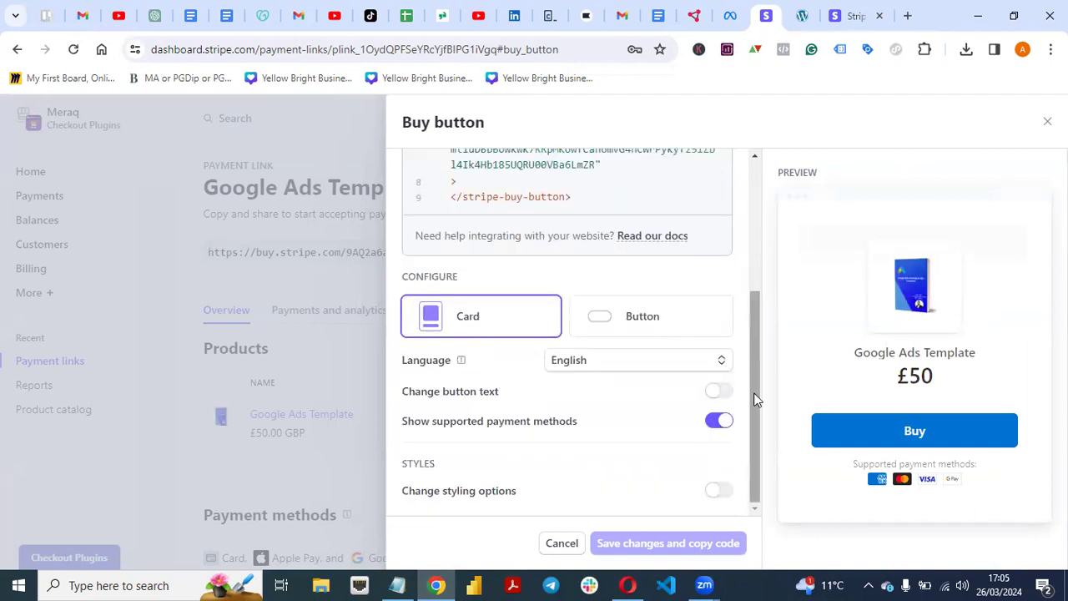
{"action": "left_click", "coordinate": [630, 322]}
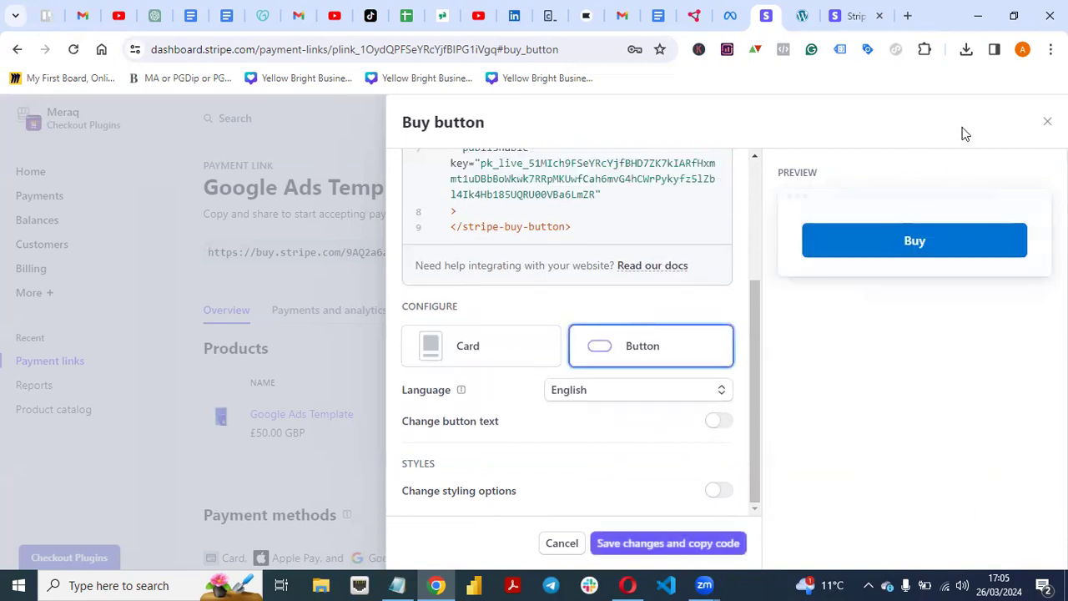
{"action": "left_click", "coordinate": [453, 346]}
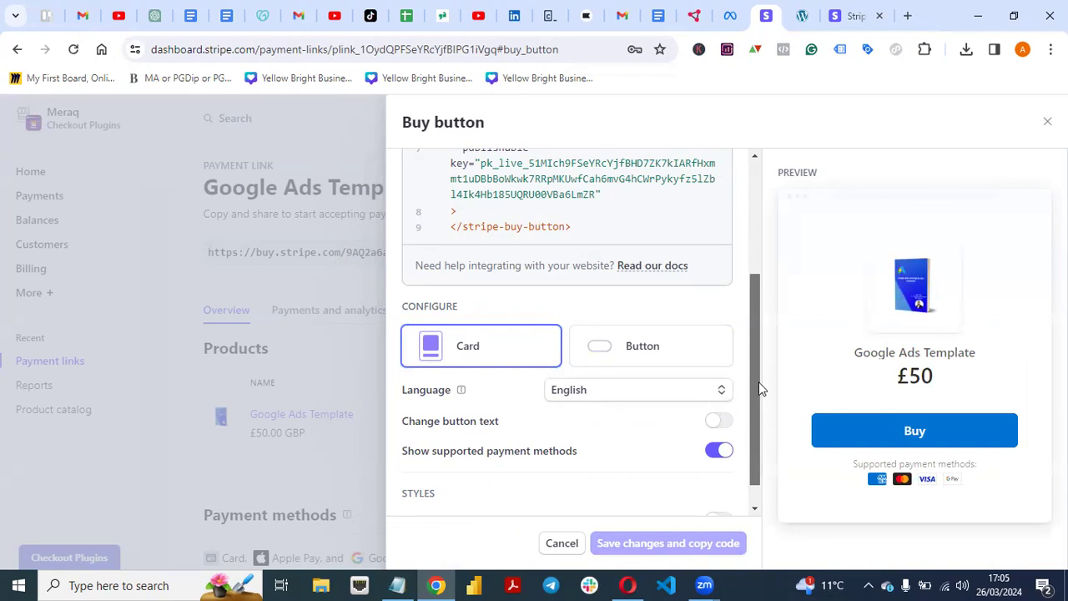
{"action": "left_click_drag", "start_coordinate": [760, 389], "coordinate": [768, 292]}
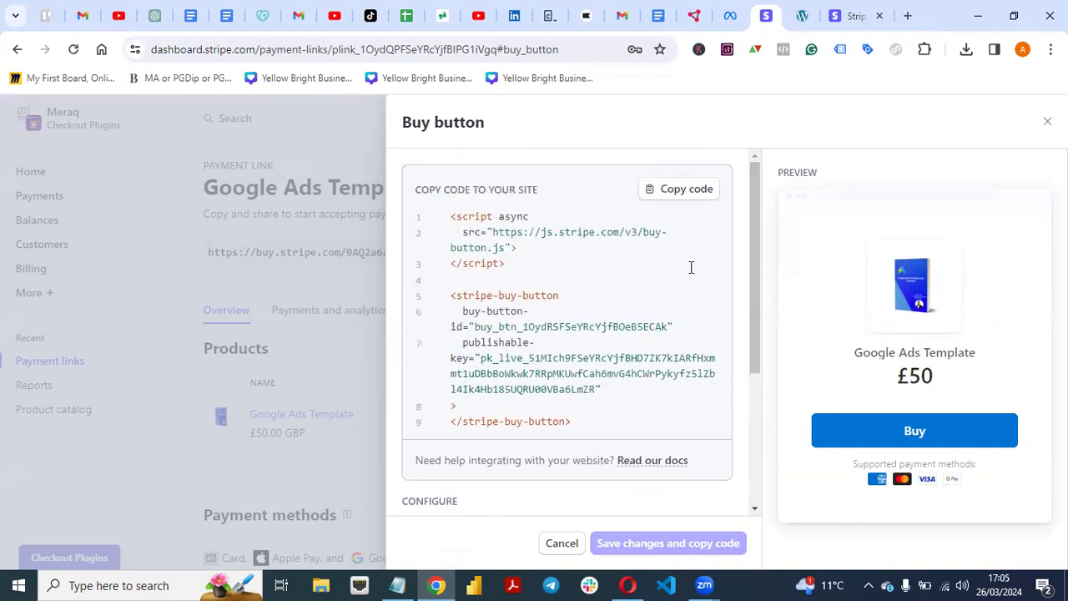
Copy the Card layout's buy button embed code for the website and close the buy button settings
{"action": "left_click", "coordinate": [676, 195]}
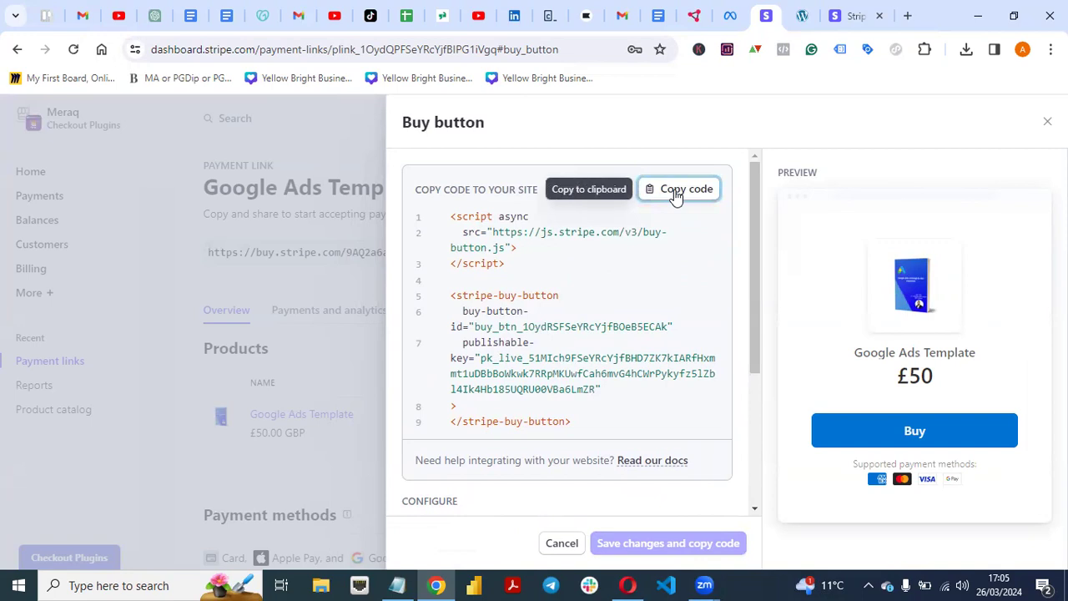
{"action": "left_click", "coordinate": [676, 195]}
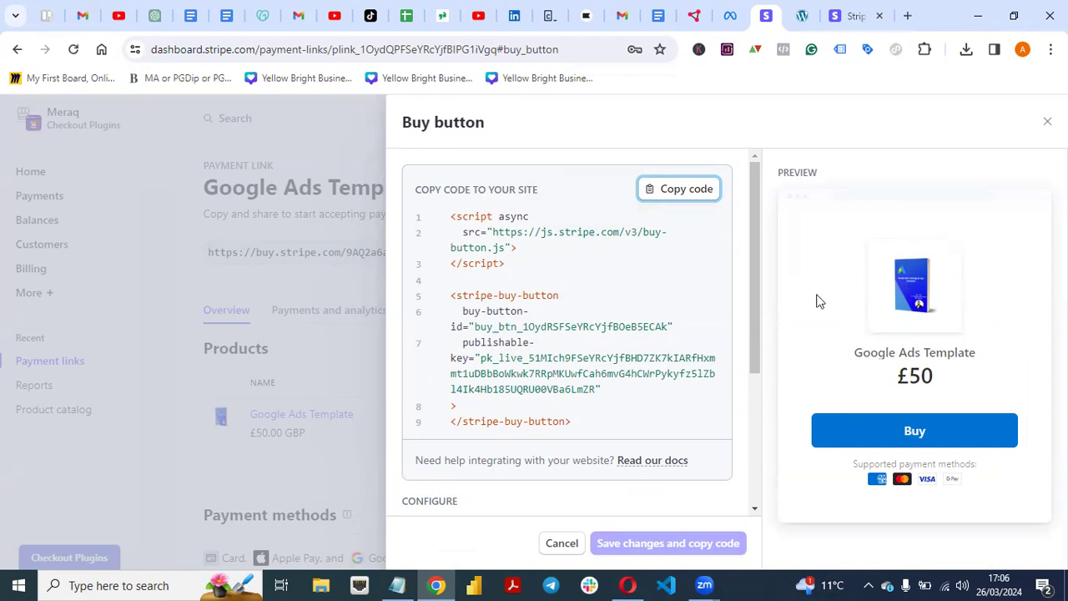
{"action": "left_click_drag", "start_coordinate": [756, 267], "coordinate": [760, 163]}
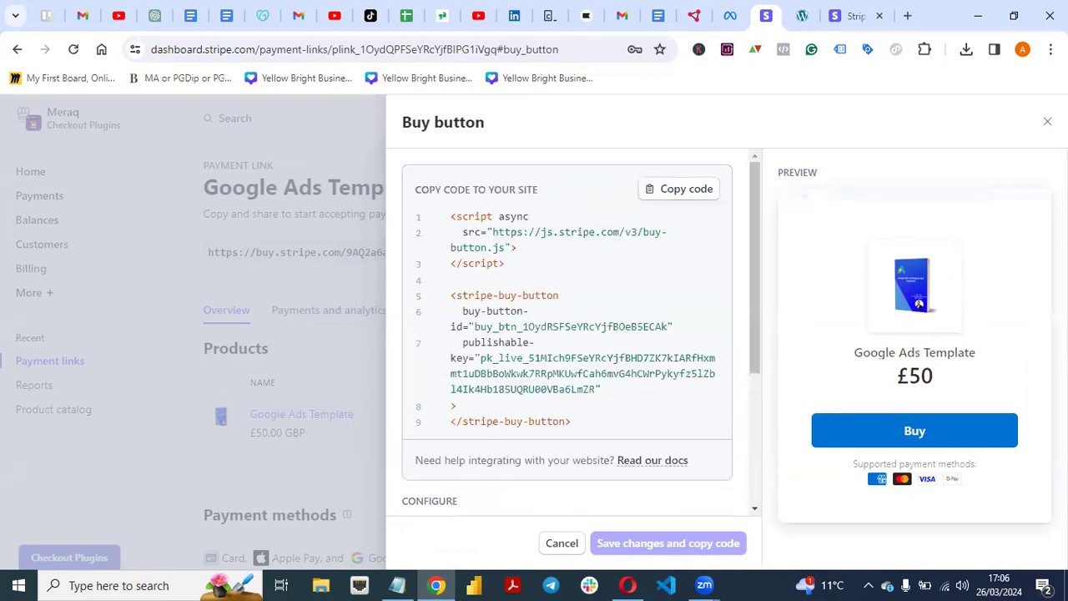
{"action": "key", "text": "Escape"}
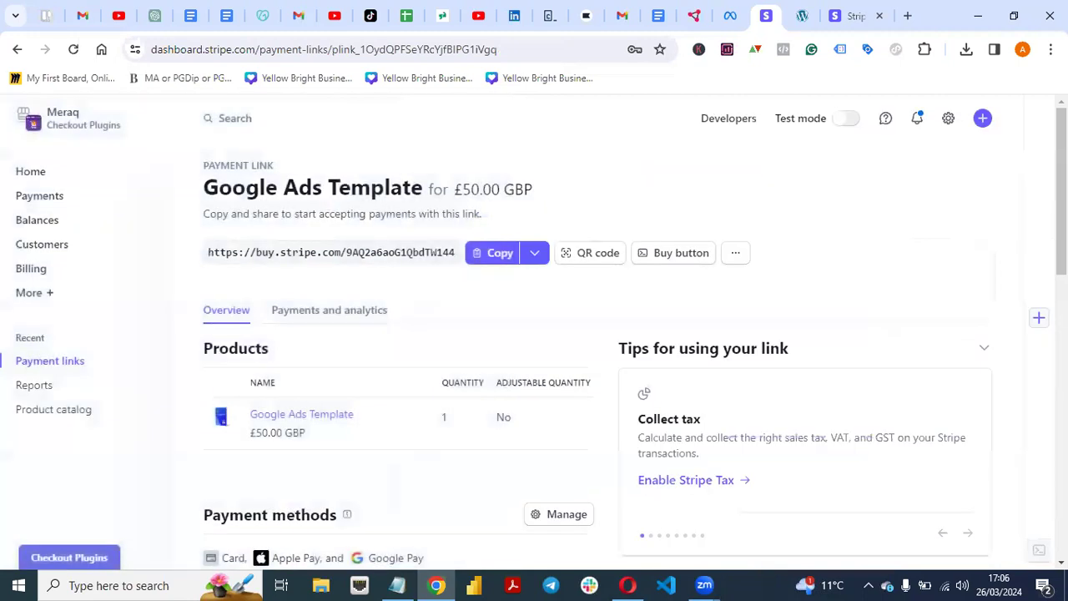